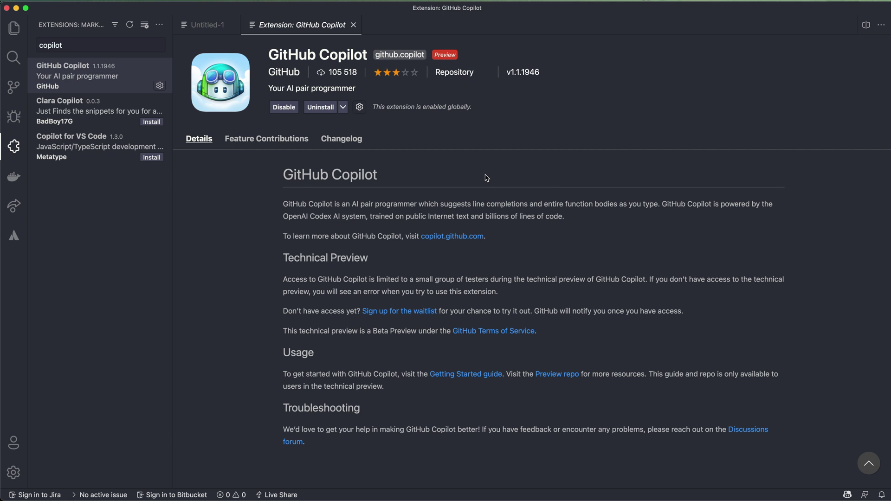
- Switch to the empty Untitled-1 file and hide the Explorer sidebar
{"action": "left_click", "coordinate": [212, 24]}
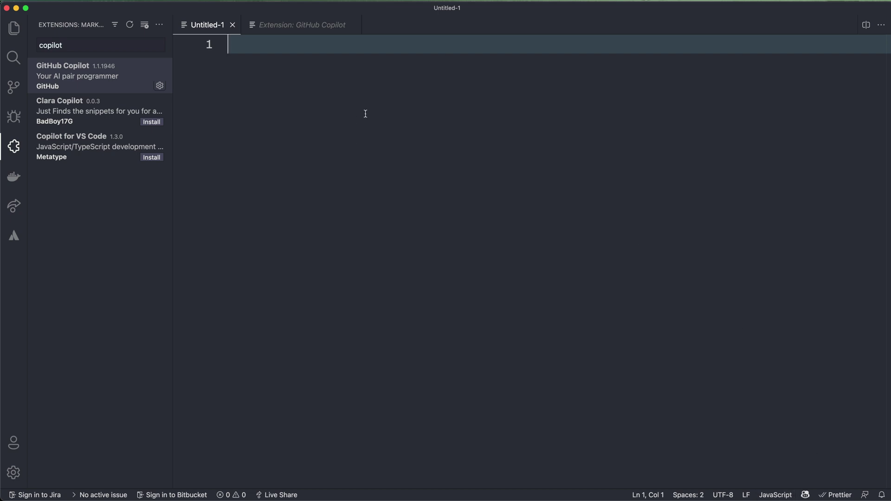
{"action": "left_click", "coordinate": [14, 28]}
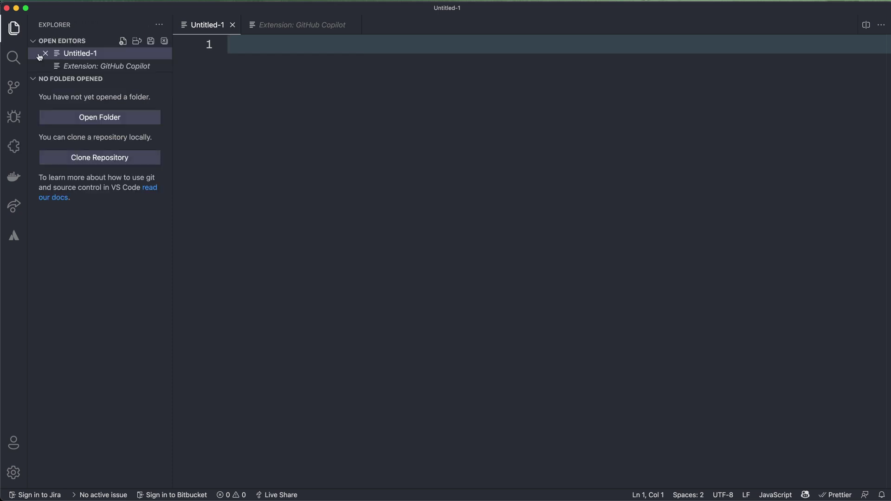
{"action": "left_click", "coordinate": [14, 28]}
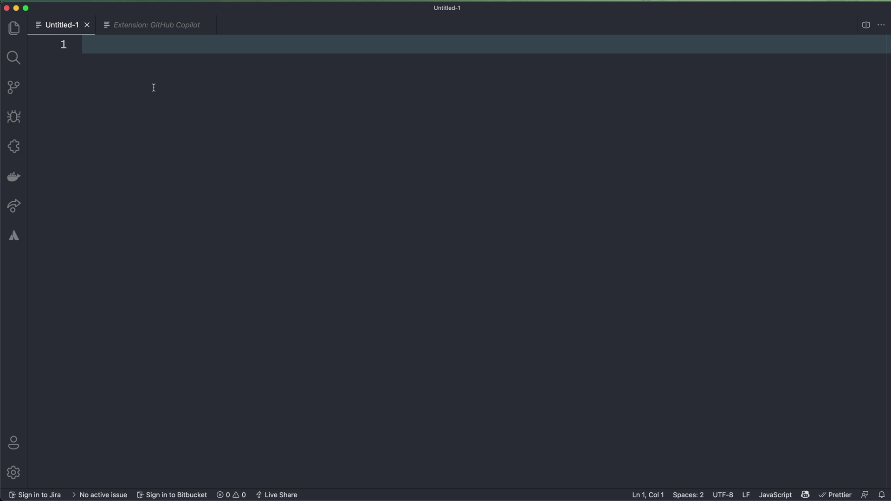
{"action": "scroll", "coordinate": [294, 131], "scroll_direction": "up", "scroll_amount": 2}
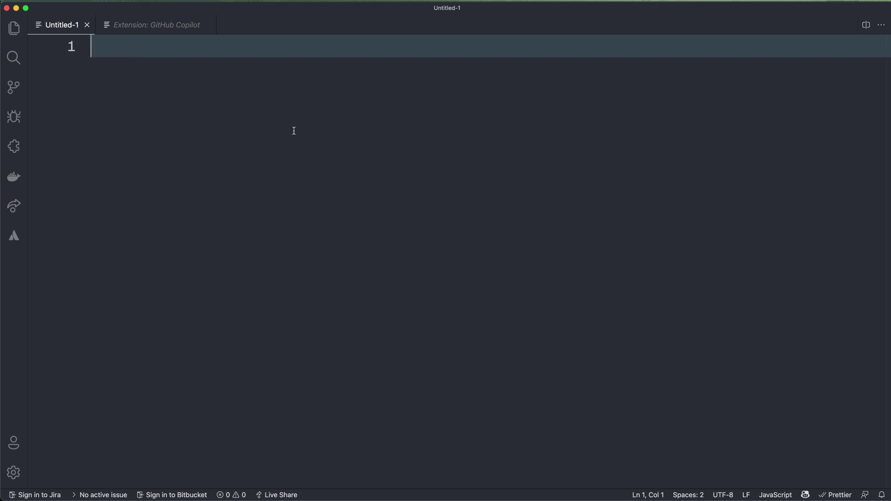
{"action": "scroll", "coordinate": [294, 131], "scroll_direction": "up", "scroll_amount": 1}
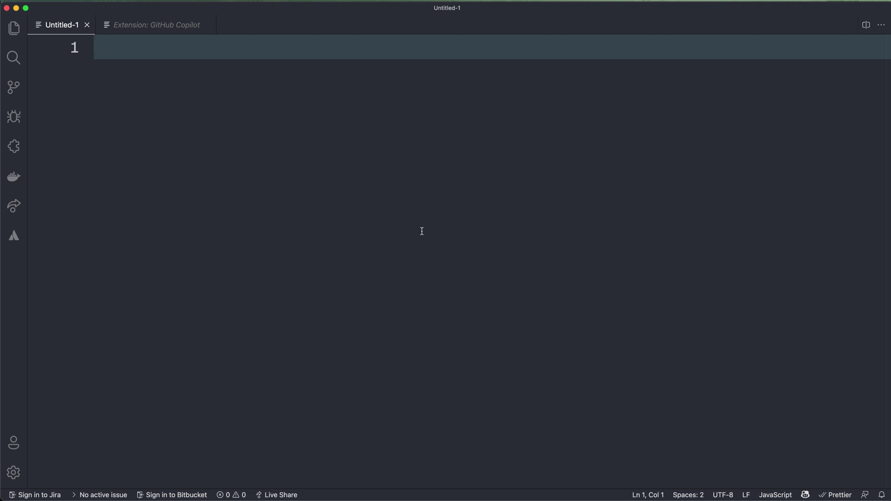
{"action": "type", "text": "fucn"}
- Write addTwoNumbers(a, b) returning a + b from Copilot's completion, with its solutions pane open
{"action": "key", "text": "BackSpace"}
{"action": "key", "text": "BackSpace"}
{"action": "type", "text": "nc"}
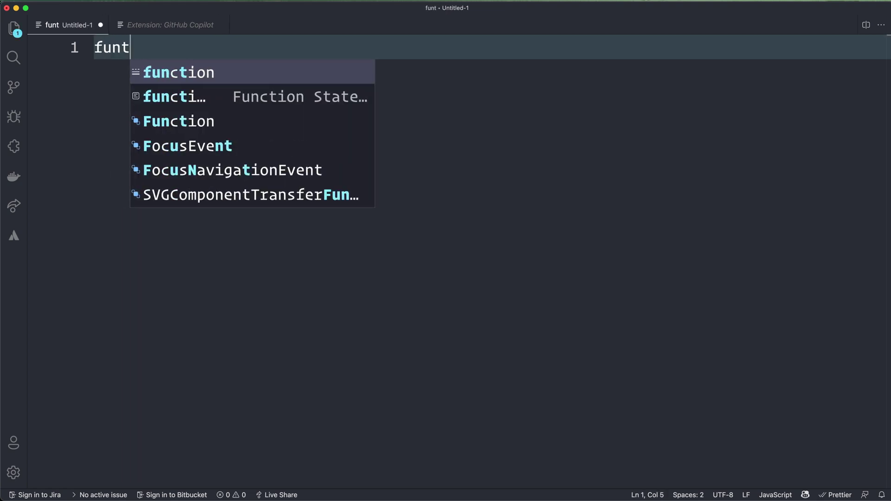
{"action": "type", "text": "tion add"}
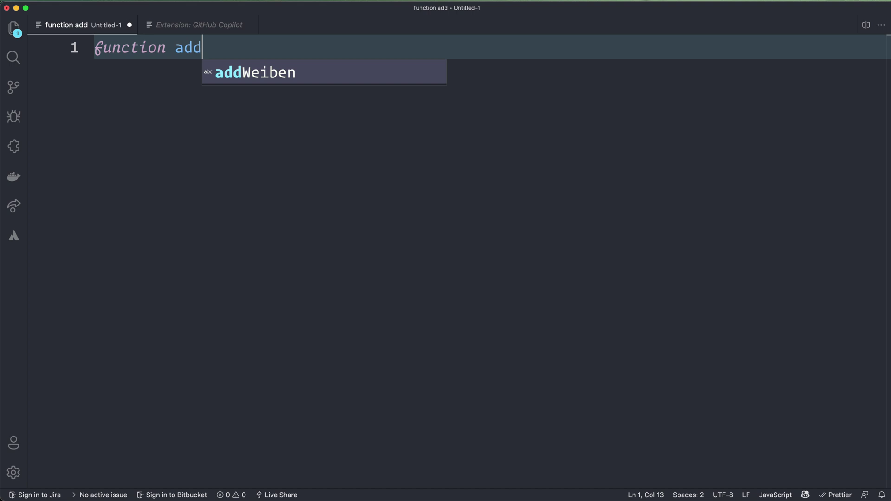
{"action": "type", "text": "TwoNumbers"}
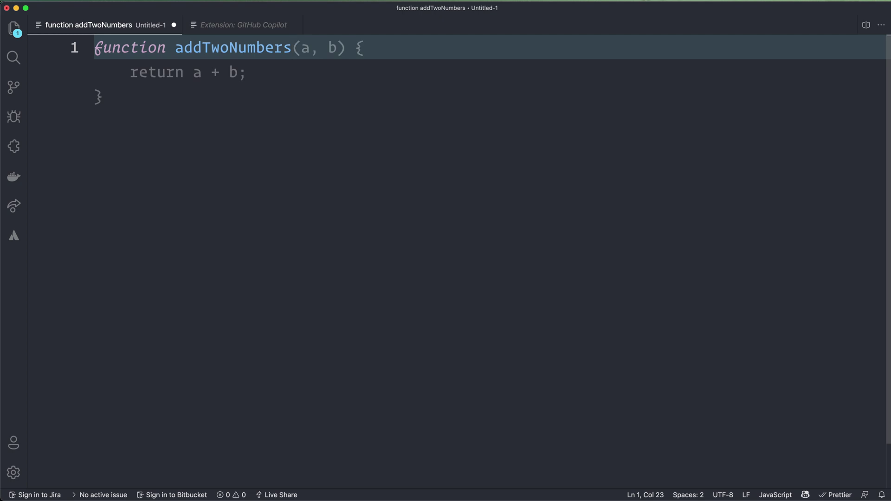
{"action": "key", "text": "ctrl+Return"}
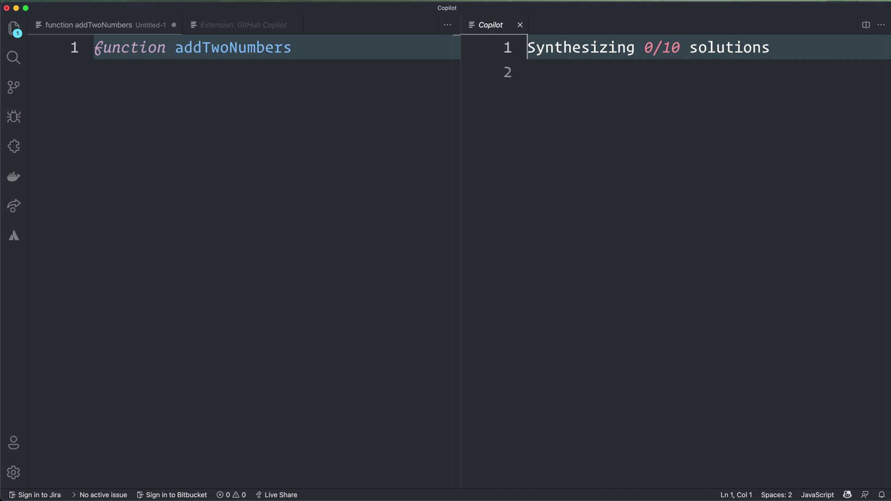
{"action": "scroll", "coordinate": [685, 146], "scroll_direction": "down", "scroll_amount": 2}
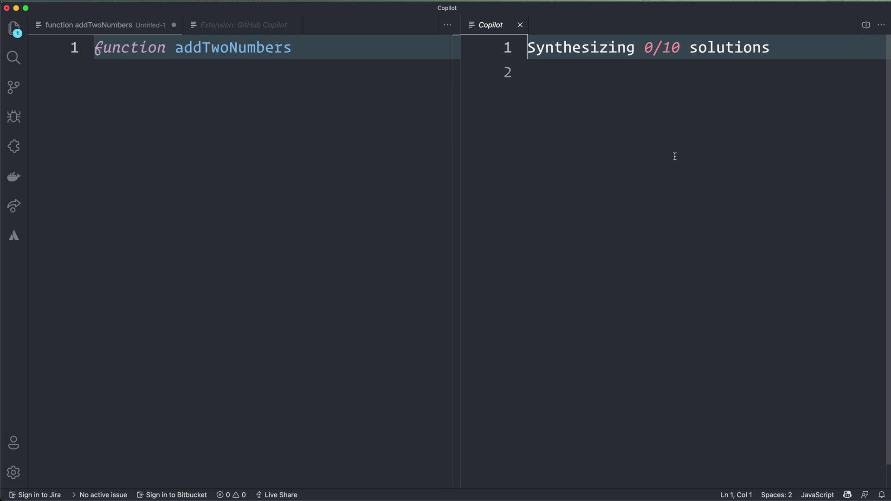
{"action": "scroll", "coordinate": [658, 159], "scroll_direction": "down", "scroll_amount": 2}
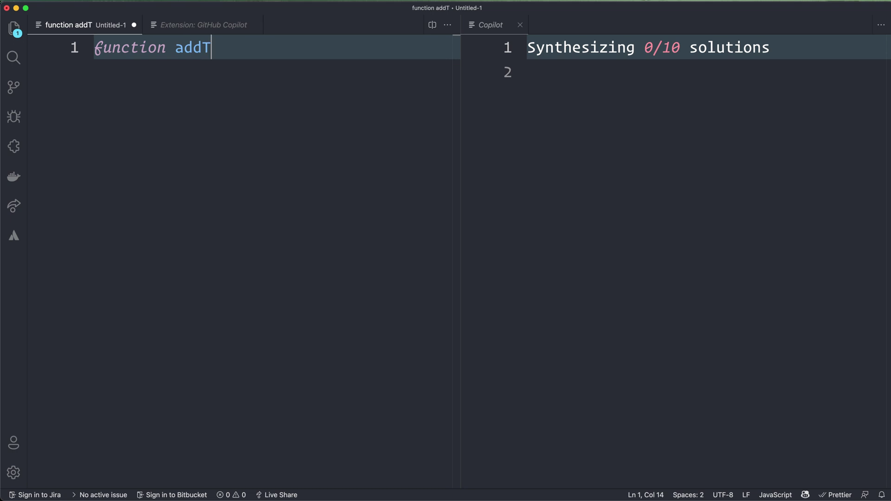
{"action": "type", "text": "wo"}
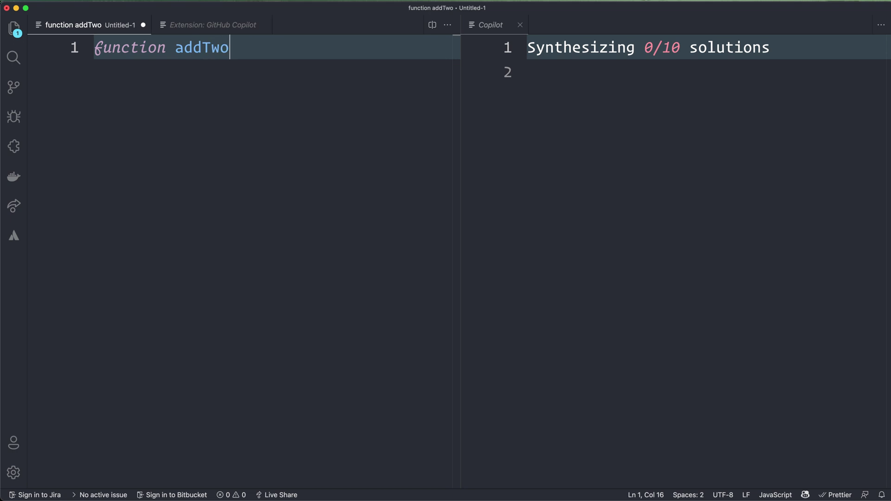
{"action": "type", "text": "Numbers"}
{"action": "key", "text": "Tab"}
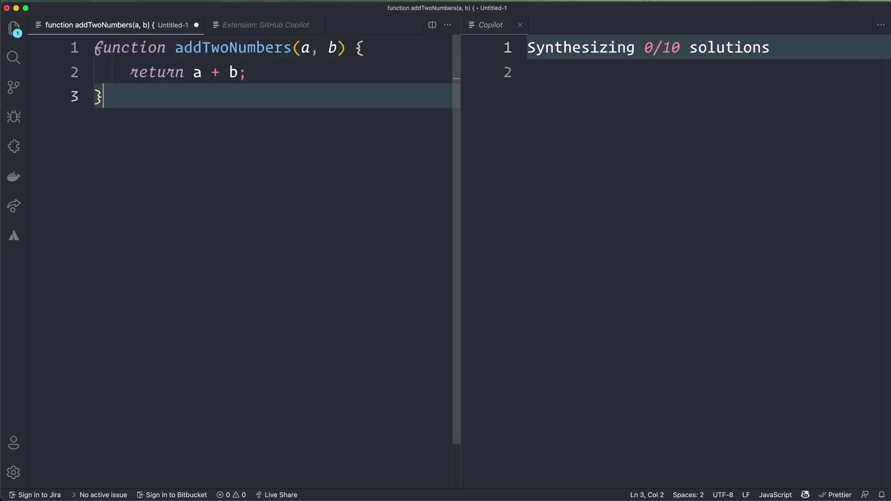
{"action": "key", "text": "Return"}
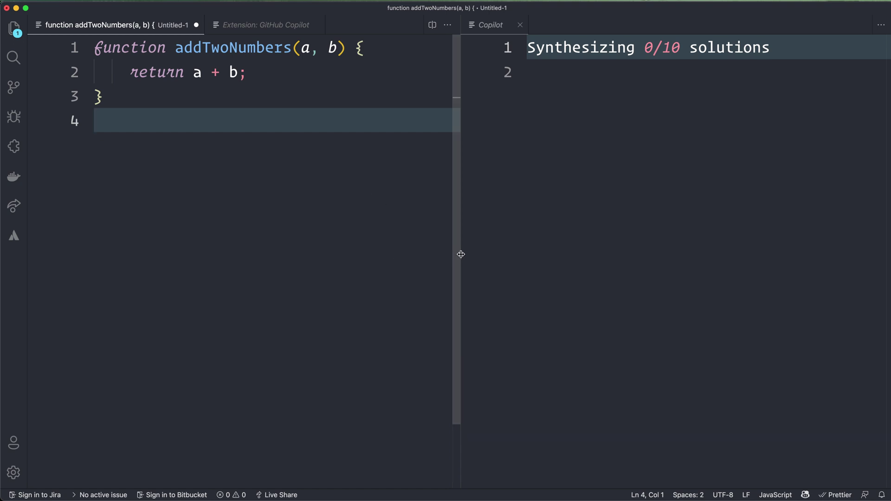
- Widen the code editor pane beside Copilot's solutions pane
{"action": "left_click_drag", "start_coordinate": [463, 258], "coordinate": [602, 257]}
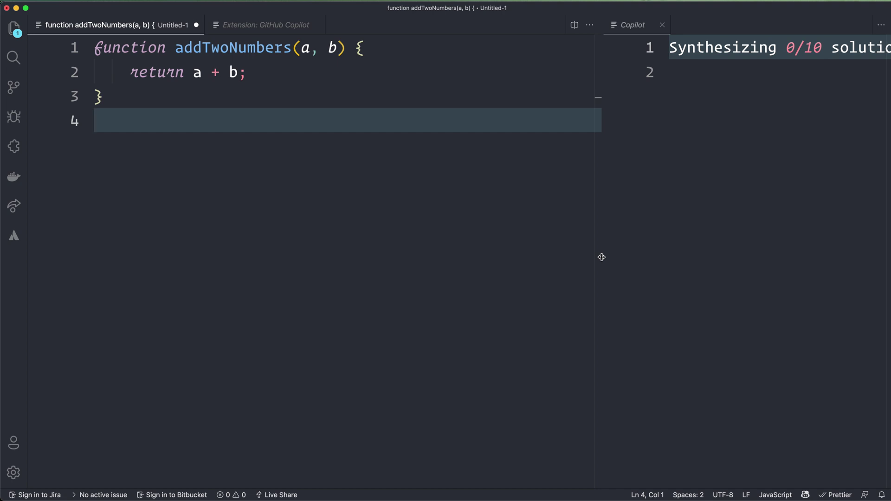
- Start the isPalindrome function on line 5 and close the Copilot solutions pane
{"action": "key", "text": "Return"}
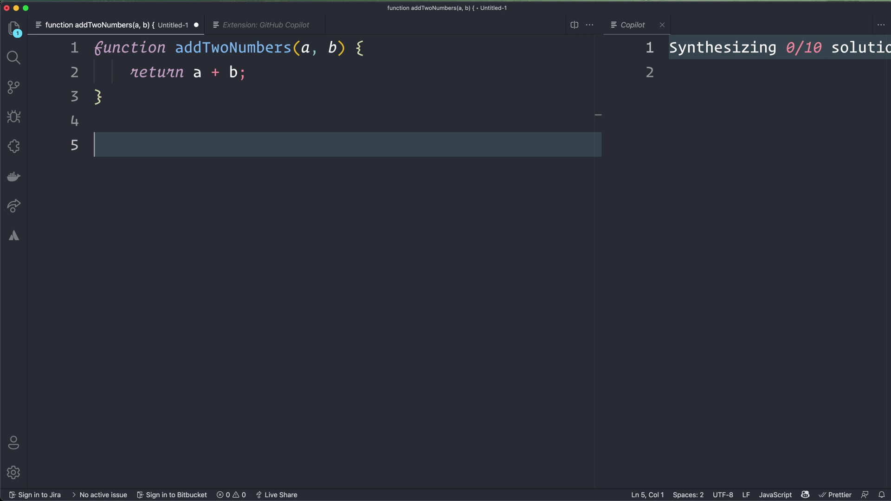
{"action": "type", "text": "fucn"}
{"action": "key", "text": "BackSpace"}
{"action": "key", "text": "BackSpace"}
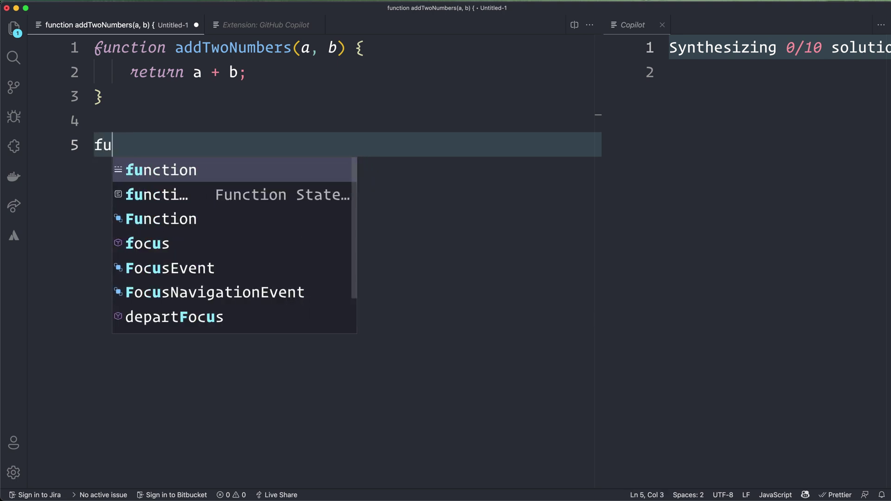
{"action": "type", "text": "nction isPal"}
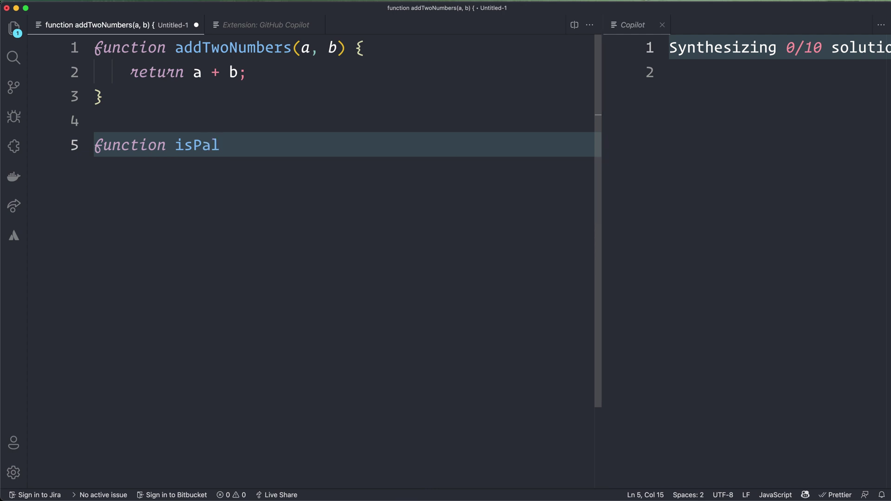
{"action": "type", "text": "indrome"}
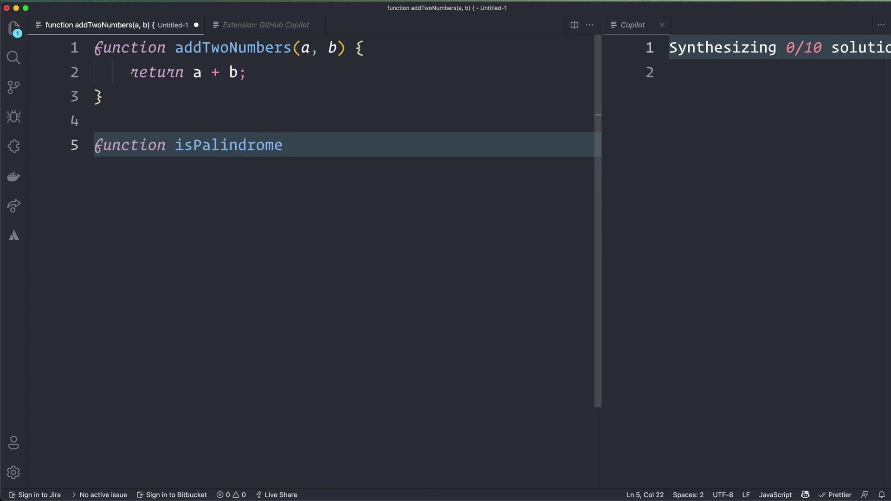
{"action": "type", "text": "(word)"}
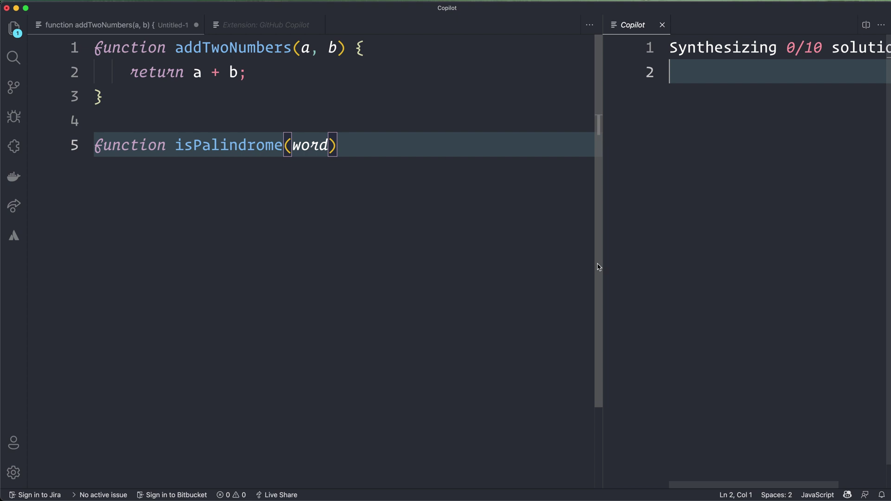
{"action": "left_click_drag", "start_coordinate": [598, 267], "coordinate": [468, 266]}
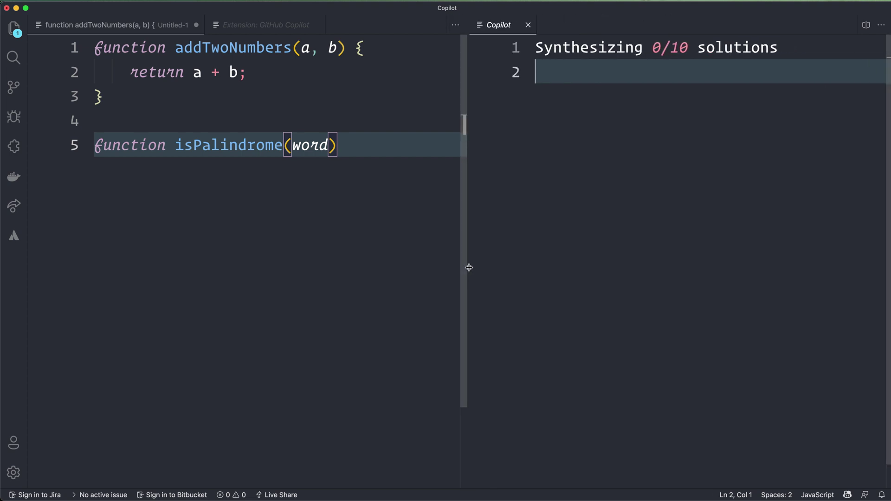
{"action": "left_click", "coordinate": [529, 26]}
- Retype isPalindrome's word parameter and reopen Copilot's solutions, which stay at 0/10
{"action": "key", "text": "ctrl+z"}
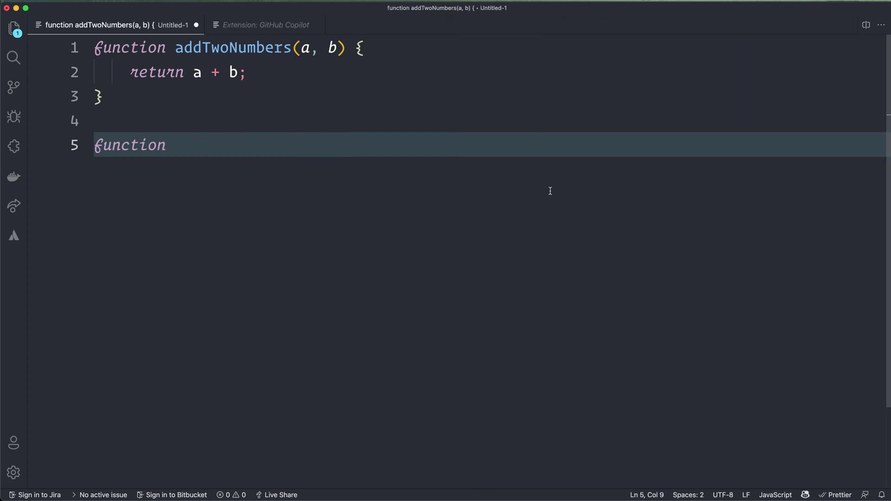
{"action": "type", "text": " isP"}
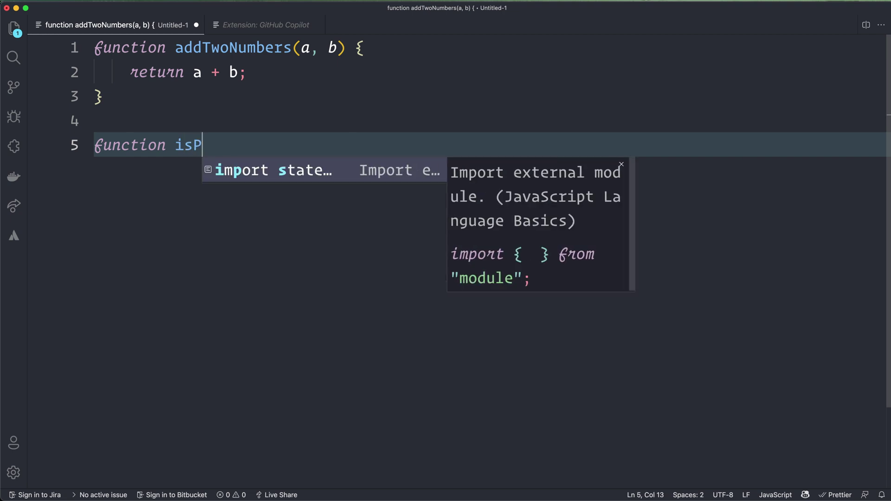
{"action": "type", "text": "alindrome"}
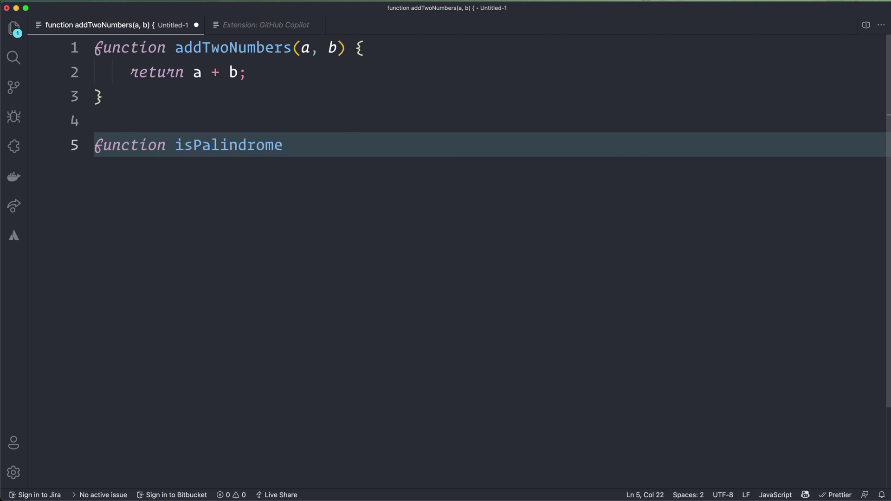
{"action": "type", "text": "("}
{"action": "type", "text": "wrod)"}
{"action": "key", "text": "BackSpace"}
{"action": "key", "text": "BackSpace"}
{"action": "key", "text": "BackSpace"}
{"action": "key", "text": "BackSpace"}
{"action": "type", "text": "ord)"}
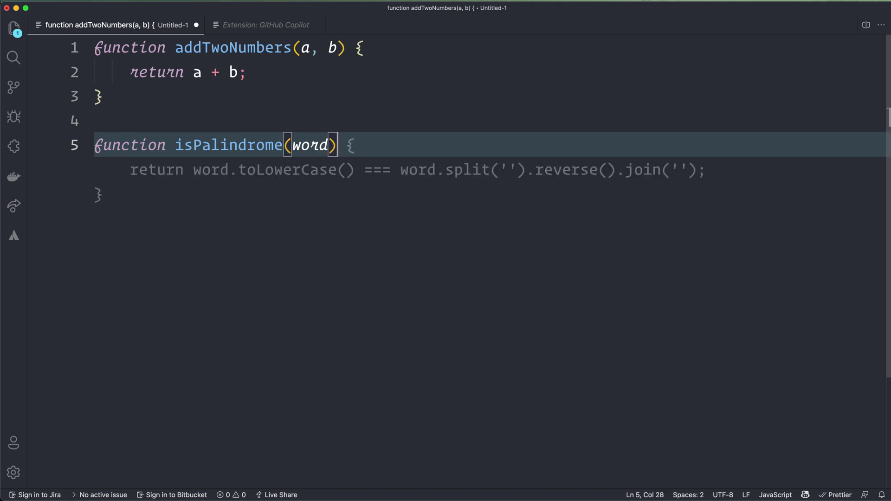
{"action": "key", "text": "ctrl+Return"}
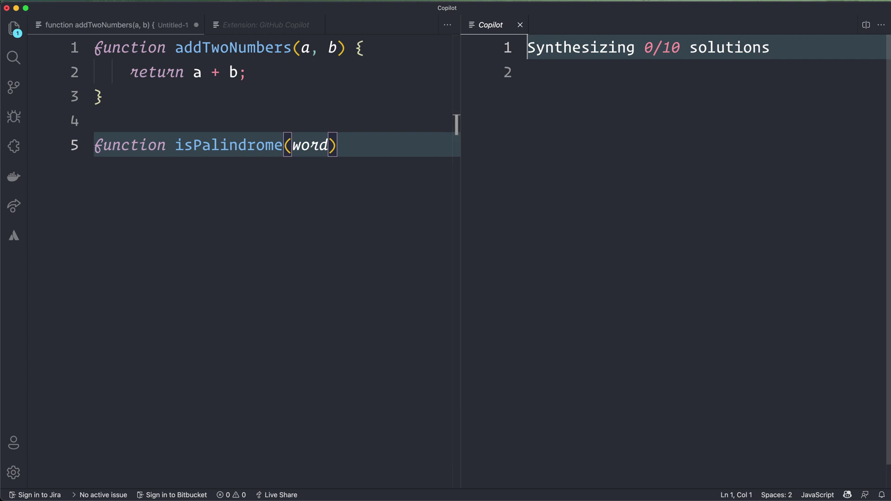
{"action": "key", "text": "super+a"}
{"action": "left_click", "coordinate": [592, 136]}
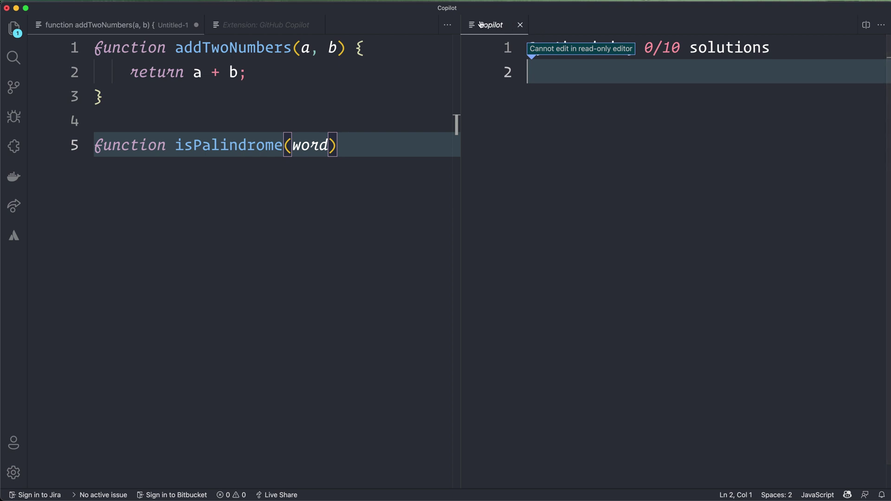
- Close the stalled Copilot pane, then disable GitHub Copilot and reload the editor
{"action": "left_click", "coordinate": [520, 24]}
{"action": "left_click", "coordinate": [138, 107]}
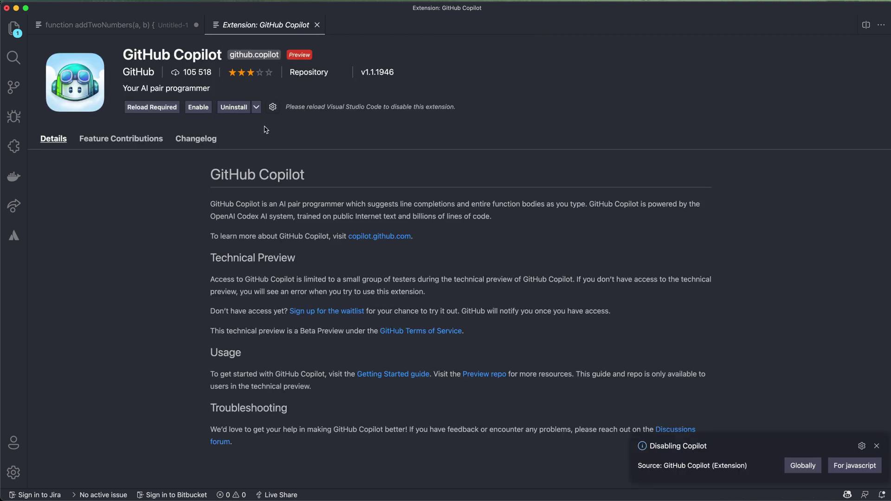
{"action": "left_click", "coordinate": [152, 108]}
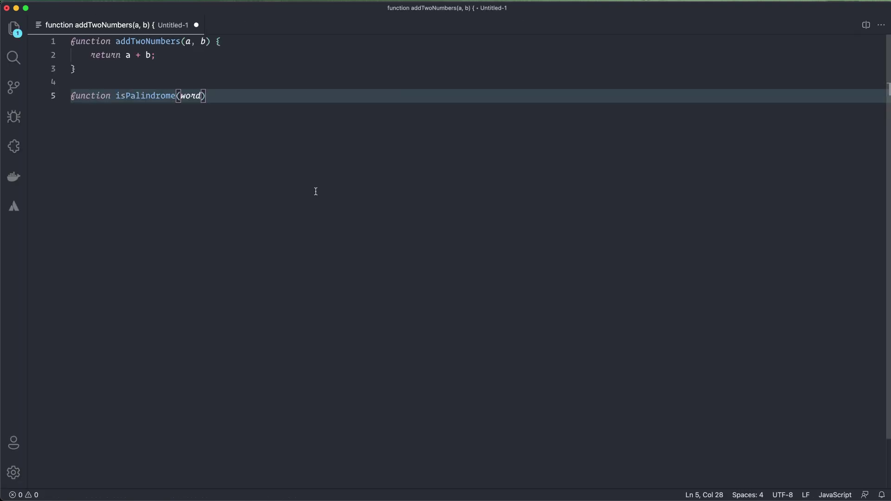
- Re-enable GitHub Copilot from the Extensions search and return to Untitled-1
{"action": "left_click", "coordinate": [13, 145]}
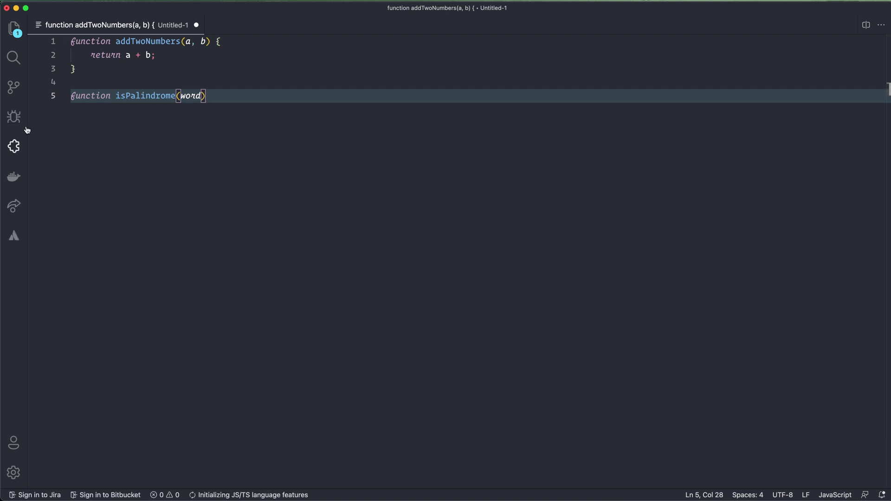
{"action": "type", "text": "cop"}
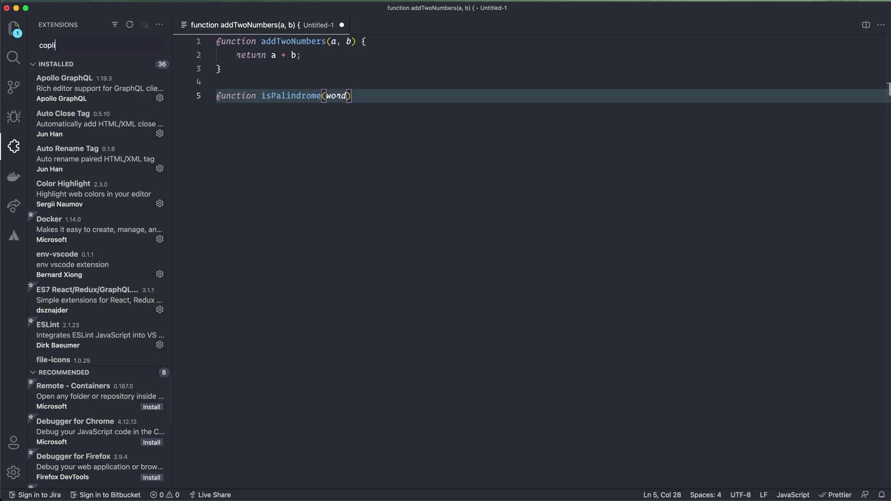
{"action": "type", "text": "i"}
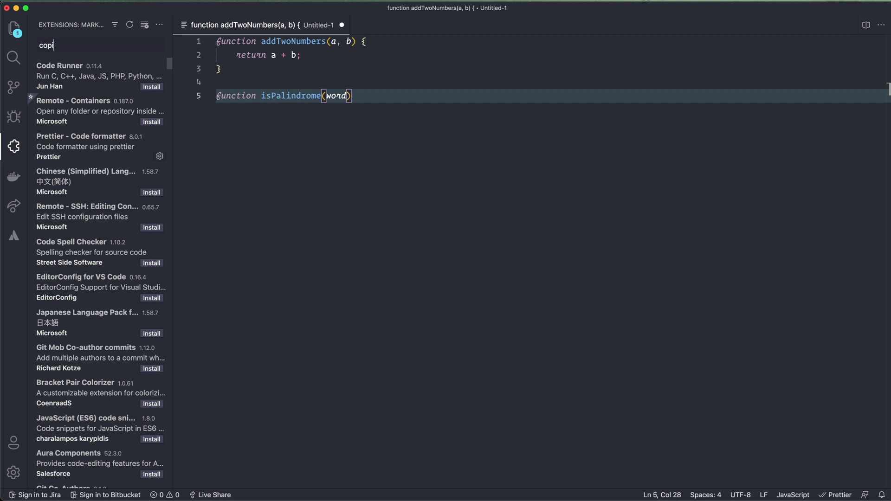
{"action": "type", "text": "o"}
{"action": "key", "text": "BackSpace"}
{"action": "type", "text": "lot"}
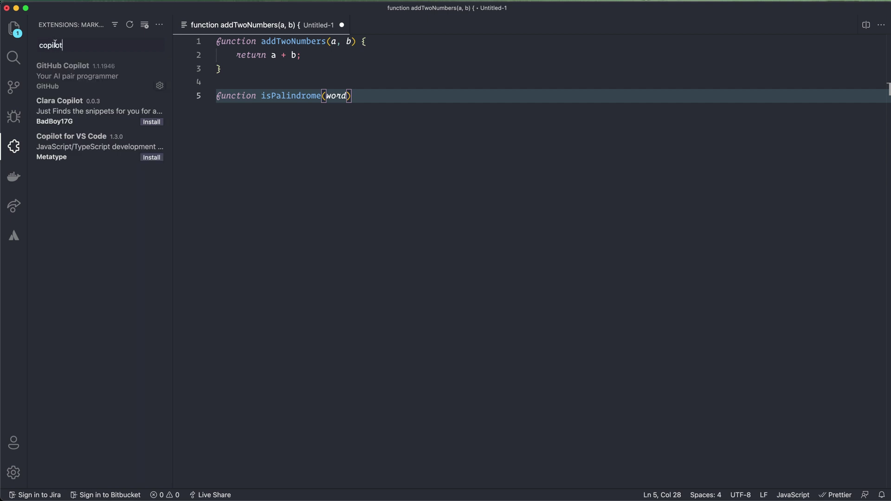
{"action": "left_click", "coordinate": [71, 77]}
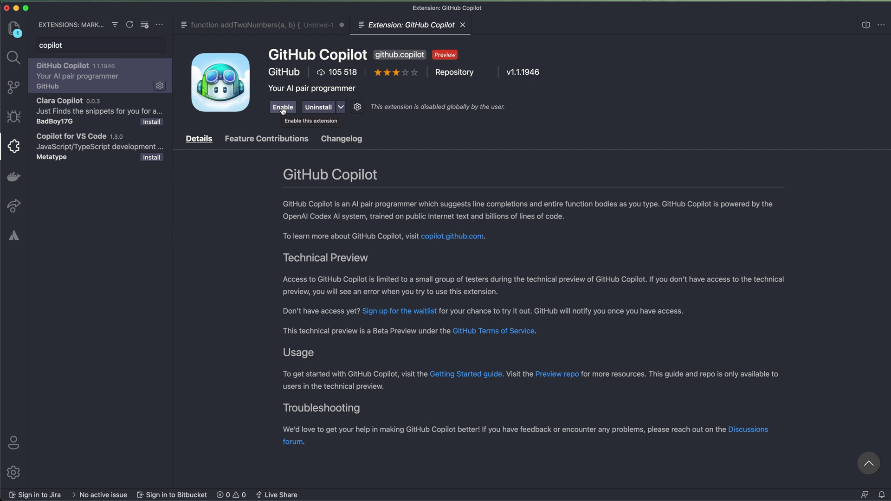
{"action": "left_click", "coordinate": [283, 107]}
{"action": "left_click", "coordinate": [14, 29]}
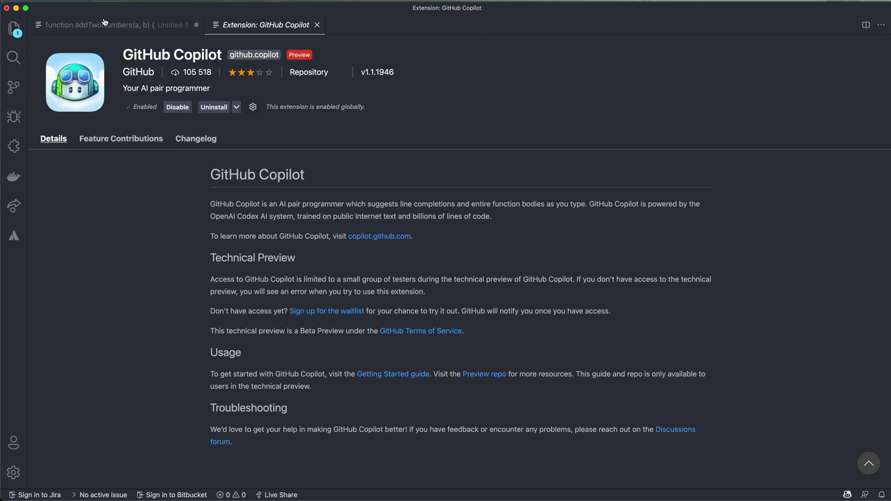
{"action": "left_click", "coordinate": [105, 24]}
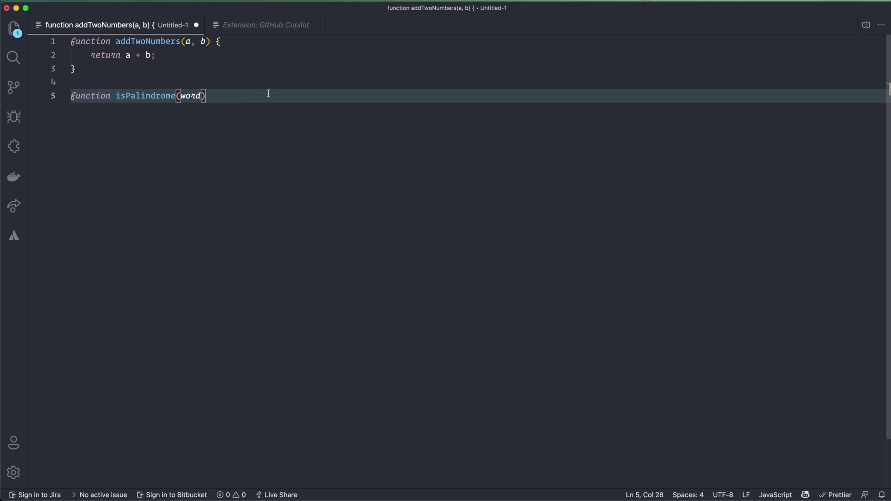
- Accept Copilot's toLowerCase/split/reverse/join isPalindrome solution and add a blank line below
{"action": "key", "text": "ctrl+Return"}
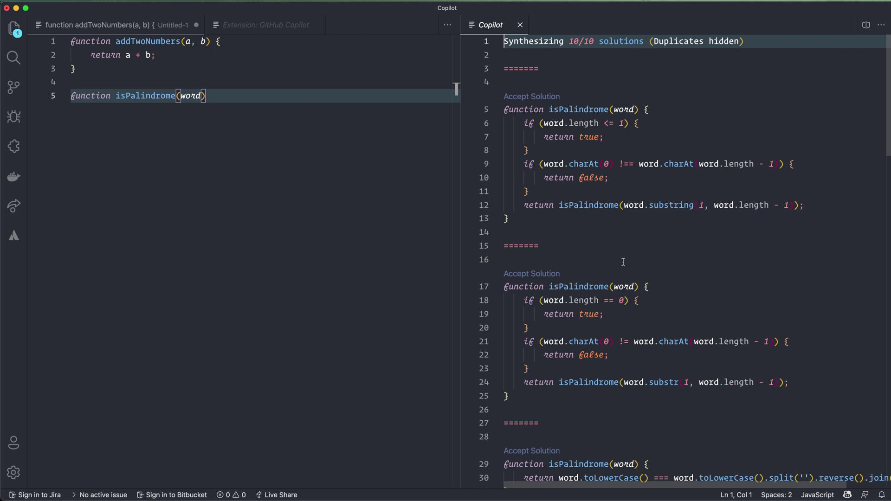
{"action": "scroll", "coordinate": [623, 262], "scroll_direction": "down", "scroll_amount": 3}
{"action": "scroll", "coordinate": [623, 263], "scroll_direction": "down", "scroll_amount": 3}
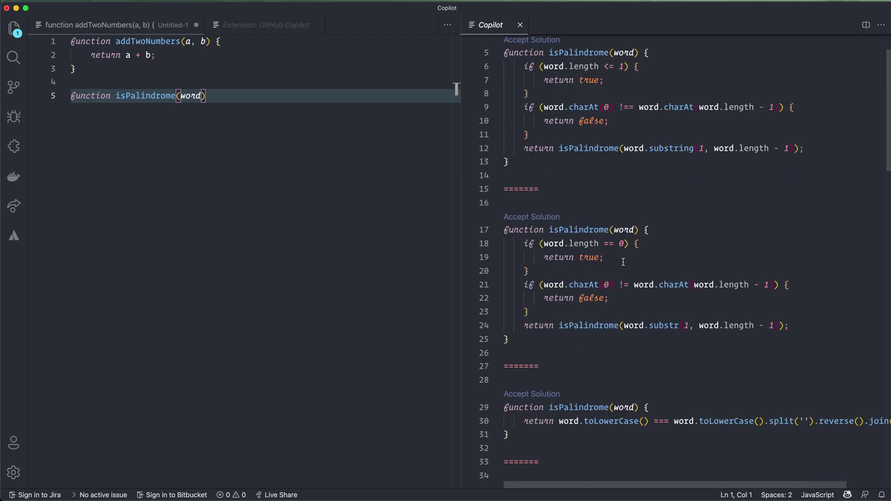
{"action": "scroll", "coordinate": [624, 262], "scroll_direction": "down", "scroll_amount": 1}
{"action": "scroll", "coordinate": [624, 262], "scroll_direction": "down", "scroll_amount": 3}
{"action": "scroll", "coordinate": [623, 262], "scroll_direction": "down", "scroll_amount": 1}
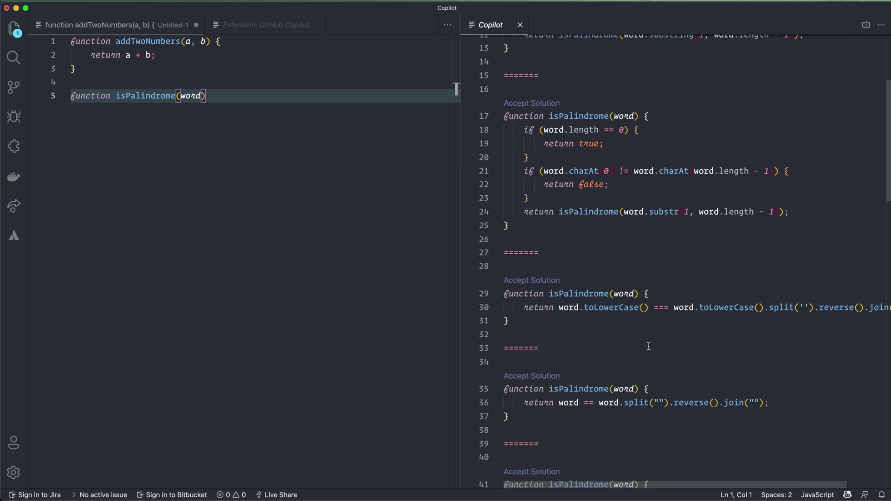
{"action": "left_click", "coordinate": [533, 281]}
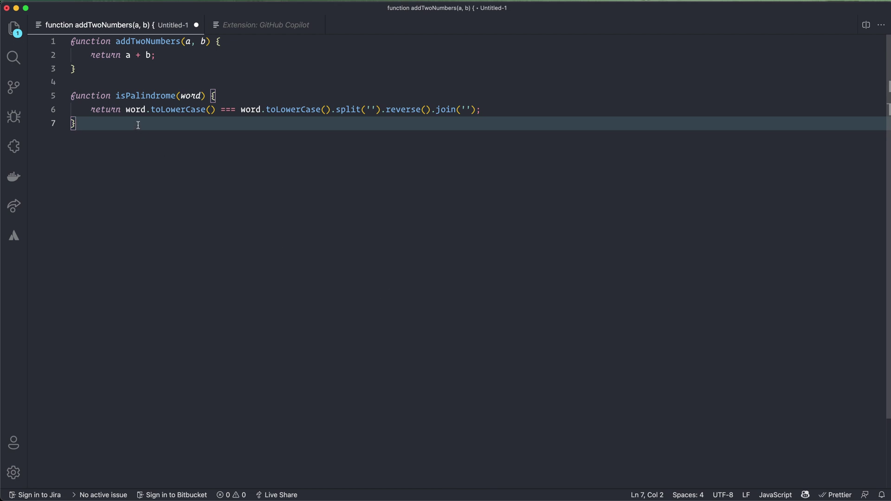
{"action": "key", "text": "Return"}
{"action": "key", "text": "Return"}
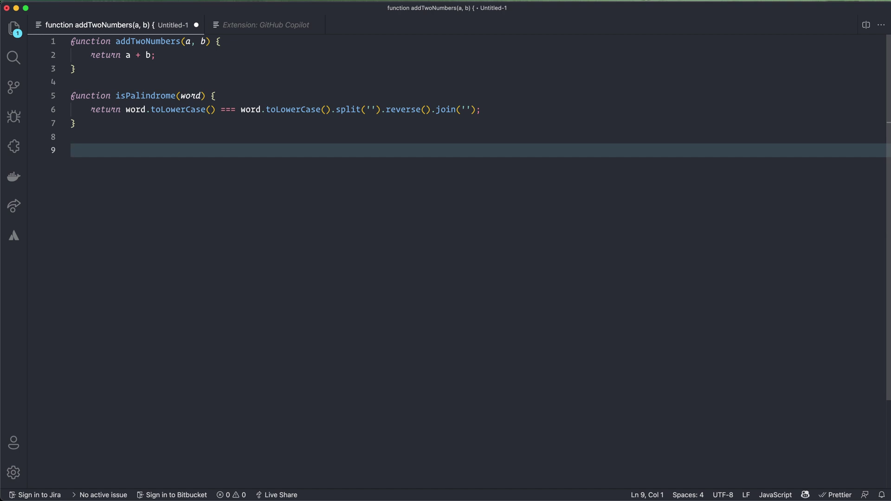
{"action": "type", "text": "functi"}
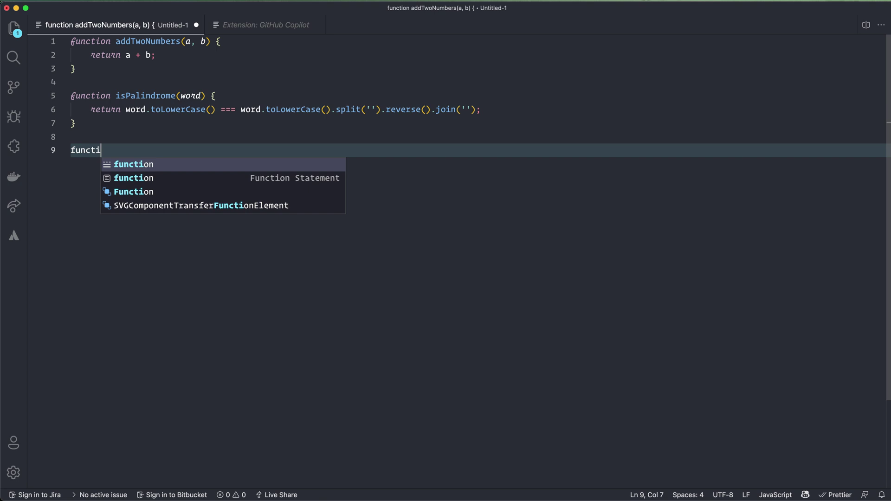
{"action": "type", "text": "on fi"}
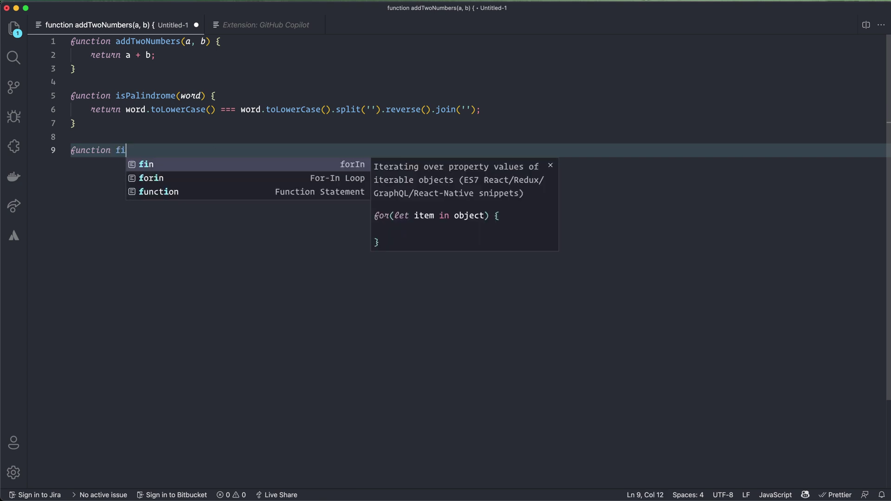
{"action": "type", "text": "bon"}
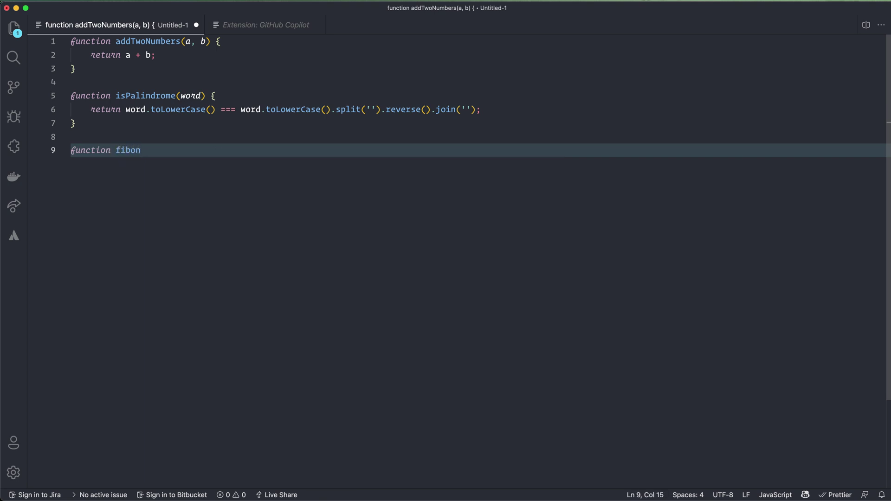
{"action": "type", "text": "acc"}
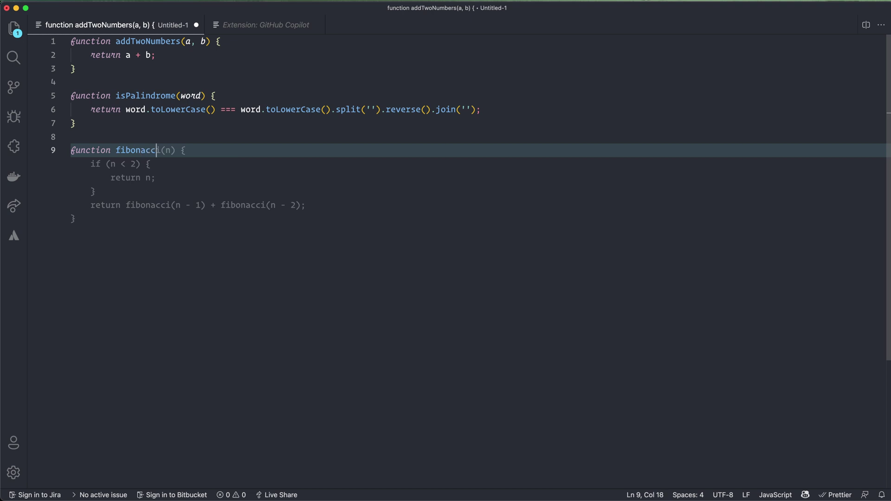
{"action": "type", "text": "i"}
- Extend the name to fibonacciNumbers and accept Copilot's first, recursive solution
{"action": "key", "text": "ctrl+Return"}
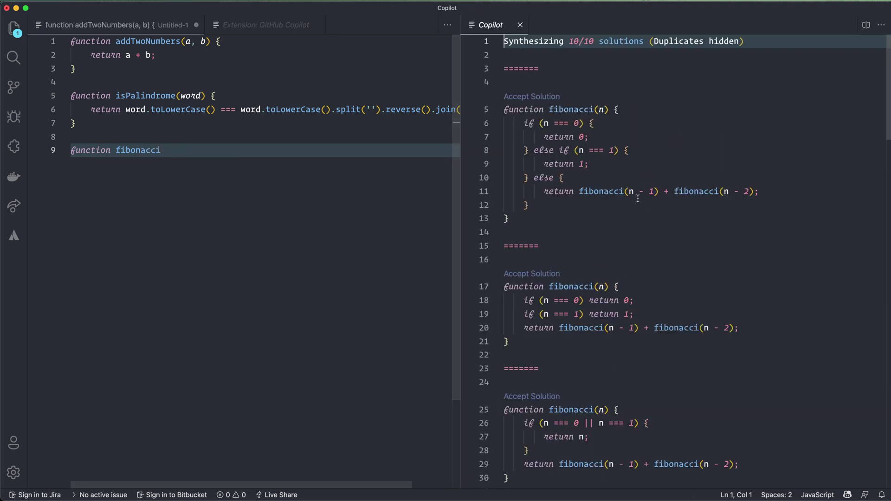
{"action": "scroll", "coordinate": [625, 160], "scroll_direction": "down", "scroll_amount": 1}
{"action": "scroll", "coordinate": [626, 159], "scroll_direction": "down", "scroll_amount": 2}
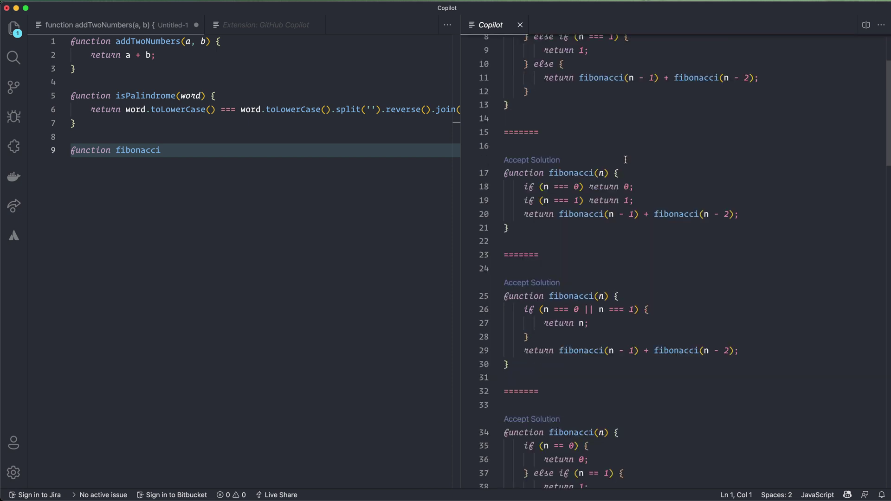
{"action": "scroll", "coordinate": [626, 160], "scroll_direction": "down", "scroll_amount": 5}
{"action": "scroll", "coordinate": [625, 160], "scroll_direction": "down", "scroll_amount": 5}
{"action": "scroll", "coordinate": [625, 160], "scroll_direction": "down", "scroll_amount": 3}
{"action": "scroll", "coordinate": [625, 160], "scroll_direction": "down", "scroll_amount": 5}
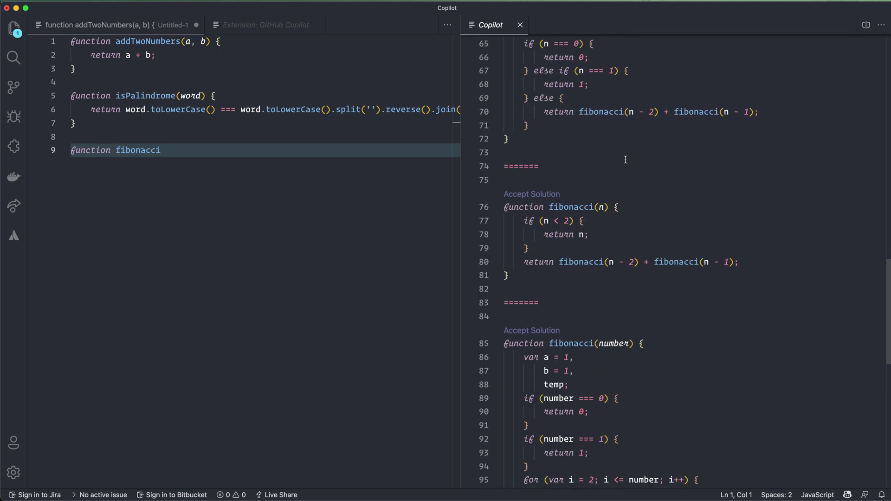
{"action": "scroll", "coordinate": [625, 159], "scroll_direction": "down", "scroll_amount": 10}
{"action": "scroll", "coordinate": [625, 159], "scroll_direction": "up", "scroll_amount": 20}
{"action": "left_click", "coordinate": [174, 150]}
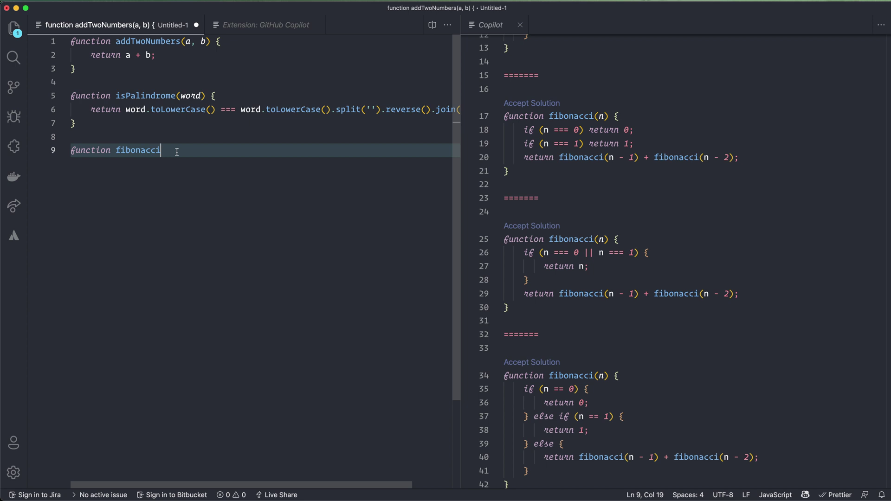
{"action": "type", "text": "Numbers("}
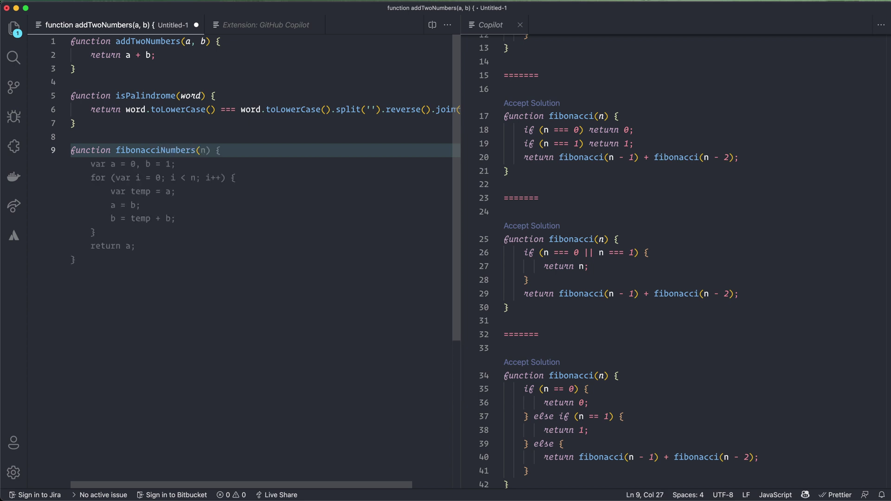
{"action": "type", "text": "n)"}
{"action": "key", "text": "ctrl+Return"}
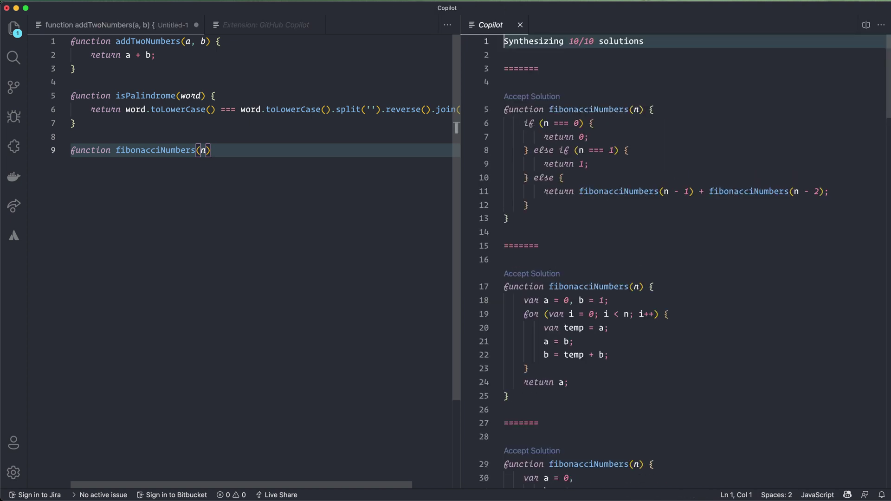
{"action": "scroll", "coordinate": [707, 225], "scroll_direction": "down", "scroll_amount": 5}
{"action": "scroll", "coordinate": [705, 224], "scroll_direction": "down", "scroll_amount": 8}
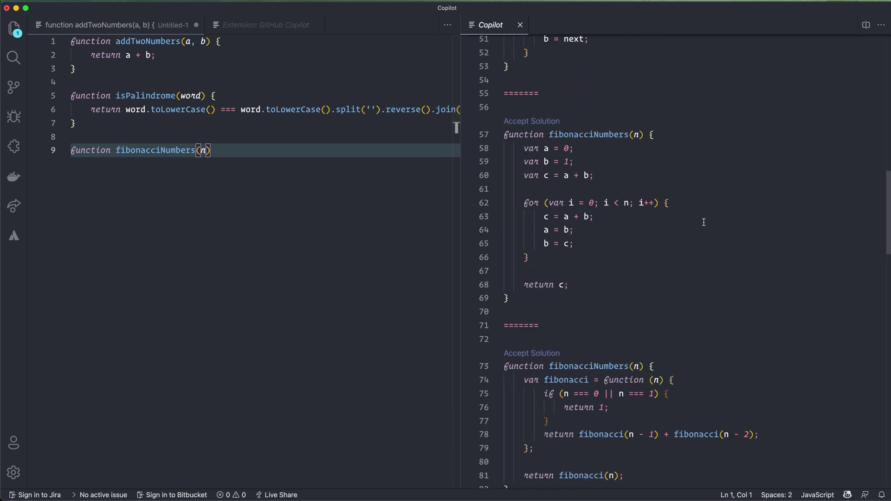
{"action": "scroll", "coordinate": [704, 223], "scroll_direction": "down", "scroll_amount": 2}
{"action": "scroll", "coordinate": [703, 223], "scroll_direction": "down", "scroll_amount": 6}
{"action": "scroll", "coordinate": [704, 222], "scroll_direction": "down", "scroll_amount": 5}
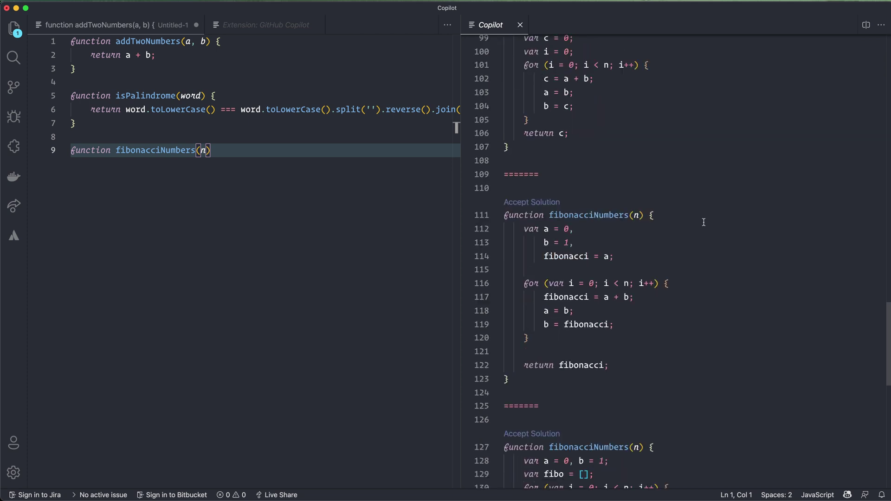
{"action": "scroll", "coordinate": [703, 222], "scroll_direction": "down", "scroll_amount": 6}
{"action": "scroll", "coordinate": [703, 222], "scroll_direction": "up", "scroll_amount": 1}
{"action": "scroll", "coordinate": [704, 222], "scroll_direction": "up", "scroll_amount": 20}
{"action": "scroll", "coordinate": [703, 222], "scroll_direction": "up", "scroll_amount": 5}
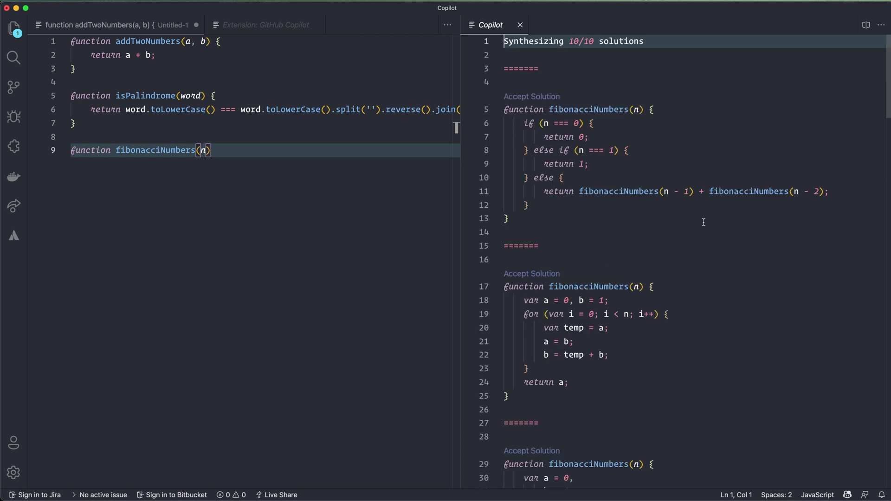
{"action": "scroll", "coordinate": [703, 222], "scroll_direction": "down", "scroll_amount": 2}
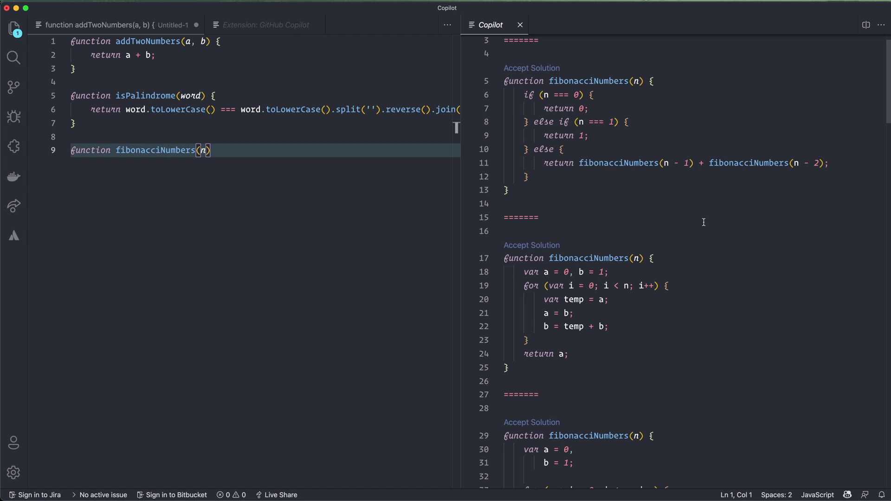
{"action": "scroll", "coordinate": [703, 222], "scroll_direction": "down", "scroll_amount": 3}
{"action": "scroll", "coordinate": [703, 221], "scroll_direction": "up", "scroll_amount": 3}
{"action": "scroll", "coordinate": [704, 221], "scroll_direction": "up", "scroll_amount": 5}
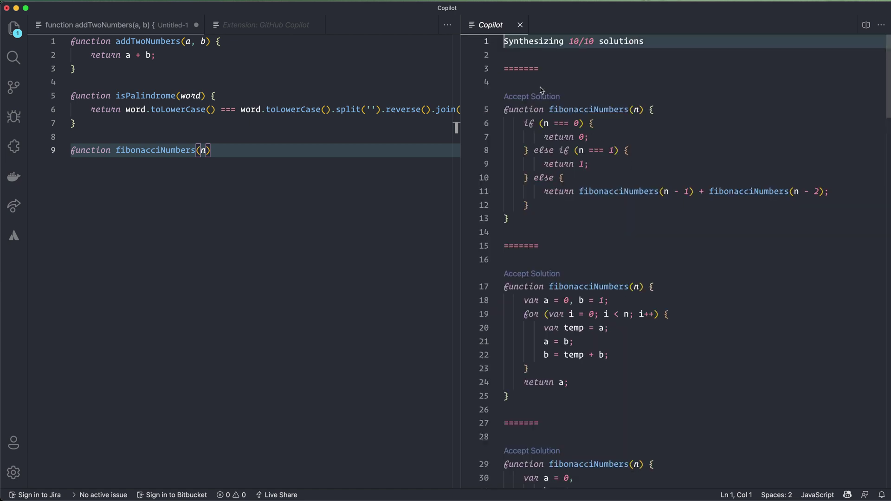
{"action": "left_click", "coordinate": [538, 91]}
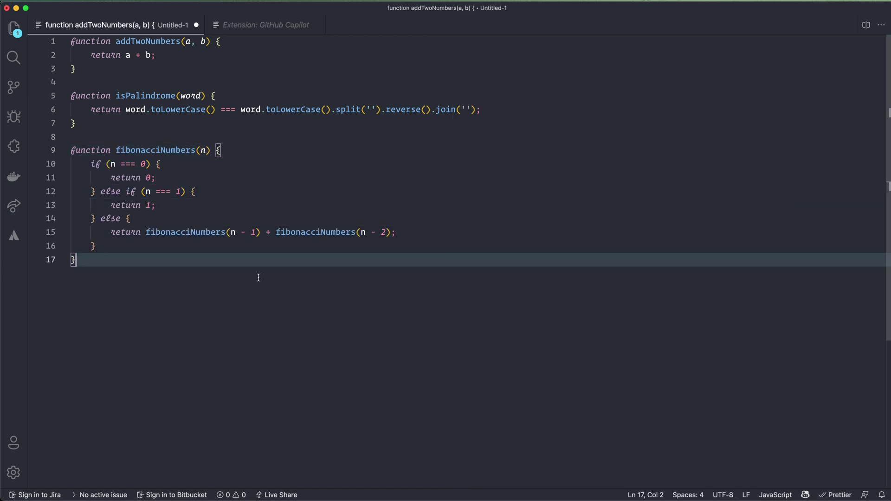
- Add two blank lines after fibonacciNumbers, leaving line 19 empty
{"action": "key", "text": "Return"}
{"action": "key", "text": "Return"}
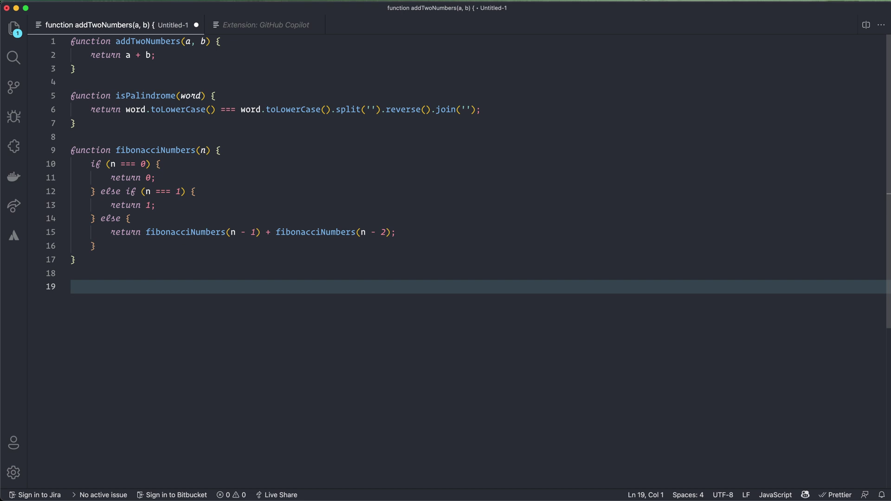
{"action": "type", "text": "function "}
{"action": "type", "text": "fetch"}
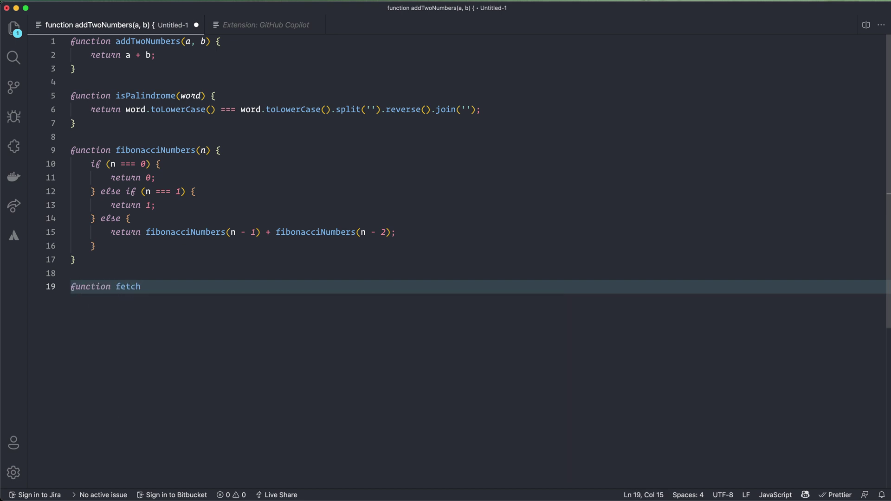
{"action": "type", "text": "Cah"}
- Write fetchCharacterFromSwapiApi(characterId) on lines 19–23 using Copilot's swapi.co fetch suggestion
{"action": "key", "text": "BackSpace"}
{"action": "key", "text": "BackSpace"}
{"action": "type", "text": "haracter"}
{"action": "type", "text": "FromSwap"}
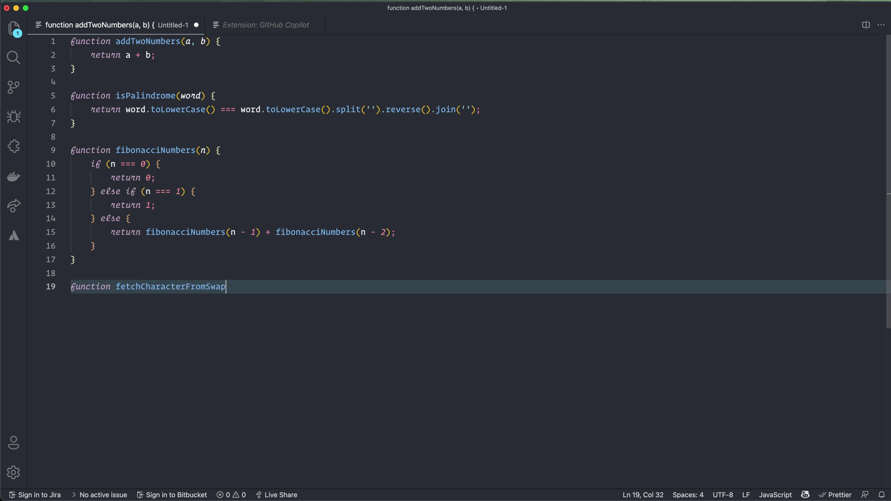
{"action": "type", "text": "iApi(c"}
{"action": "type", "text": "haracterId)"}
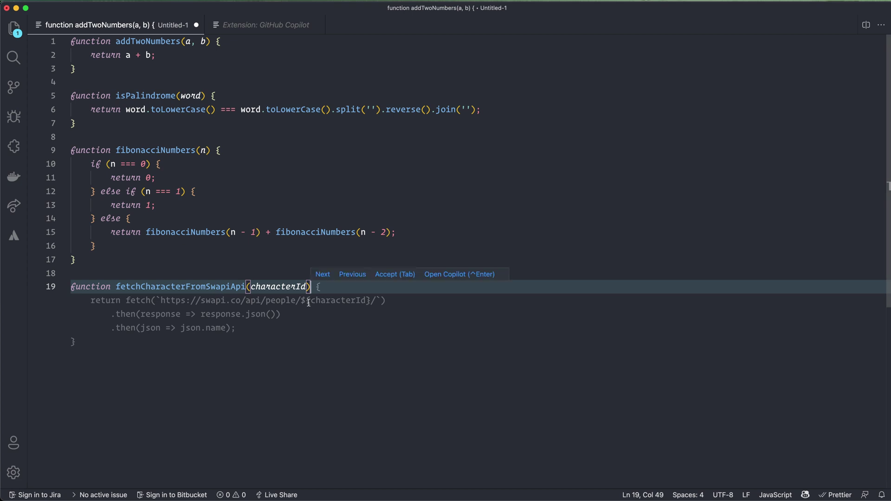
{"action": "mouse_move", "coordinate": [332, 319]}
{"action": "key", "text": "Tab"}
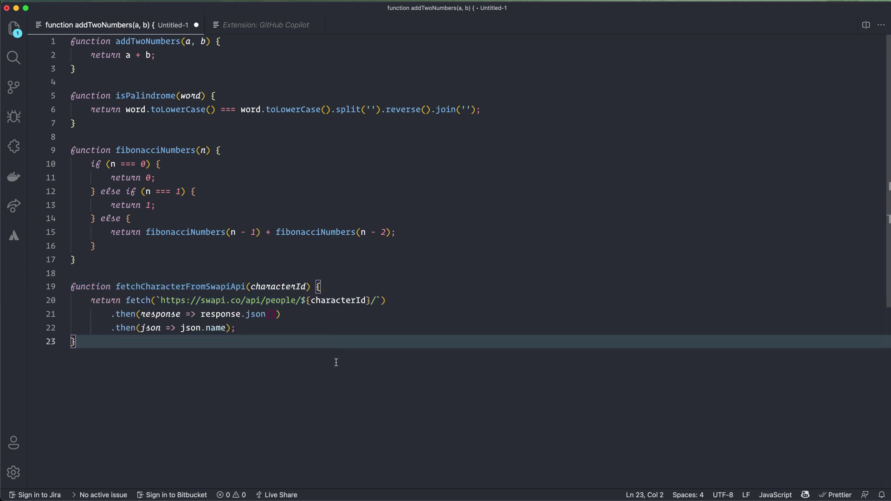
{"action": "key", "text": "Return"}
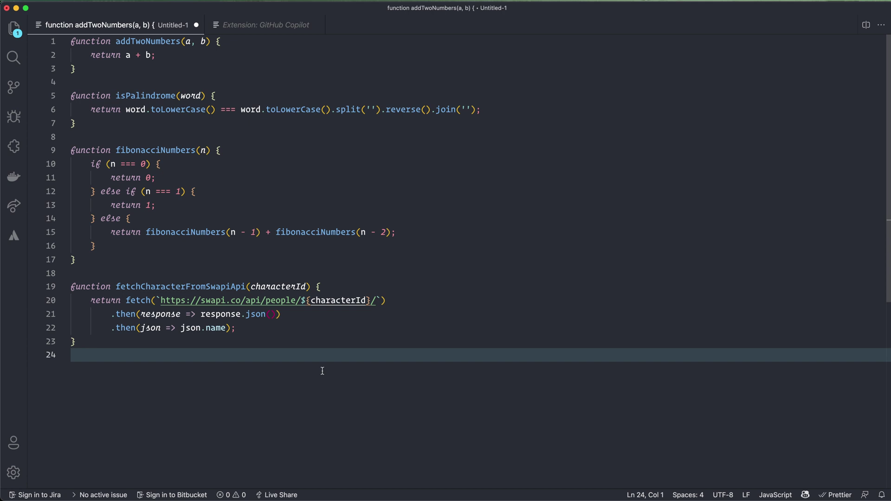
{"action": "left_click_drag", "start_coordinate": [136, 357], "coordinate": [70, 287]}
{"action": "left_click", "coordinate": [405, 352]}
- Write a comment on line 25 about appending -Weiben to every array element
{"action": "key", "text": "Return"}
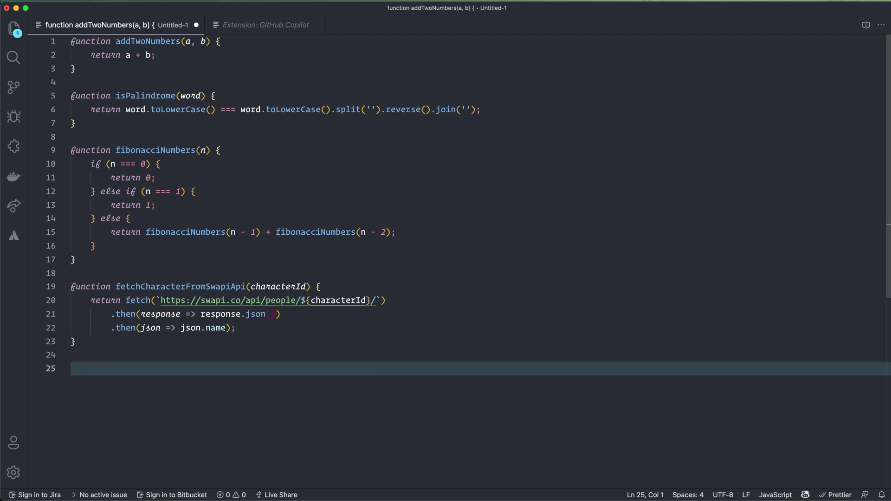
{"action": "scroll", "coordinate": [363, 370], "scroll_direction": "down", "scroll_amount": 2}
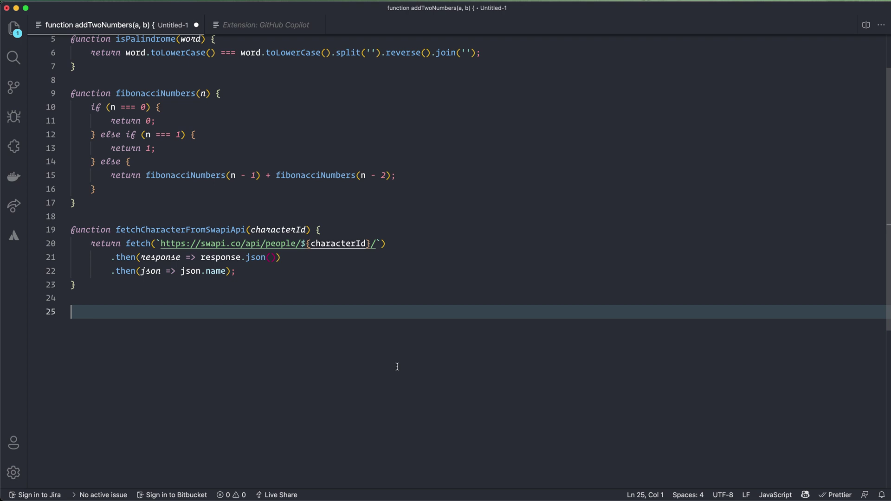
{"action": "type", "text": "// "}
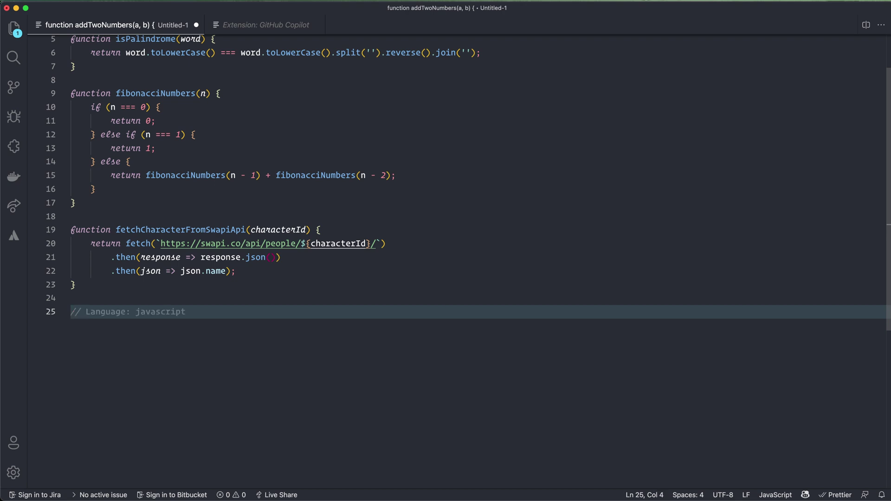
{"action": "type", "text": "Add \"-"}
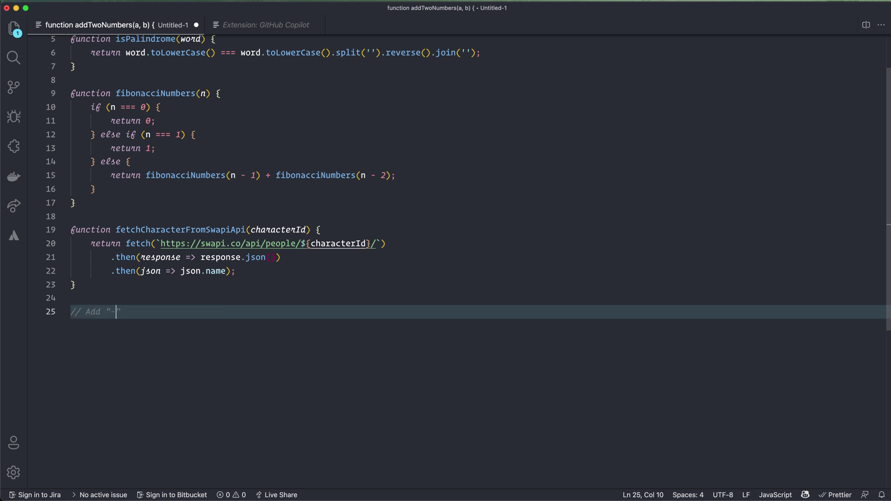
{"action": "type", "text": "Weibne"}
{"action": "key", "text": "BackSpace"}
{"action": "key", "text": "BackSpace"}
{"action": "type", "text": "en"}
{"action": "type", "text": "\" to each e"}
{"action": "type", "text": "lemnt"}
{"action": "key", "text": "BackSpace"}
{"action": "key", "text": "BackSpace"}
{"action": "type", "text": "ent in th"}
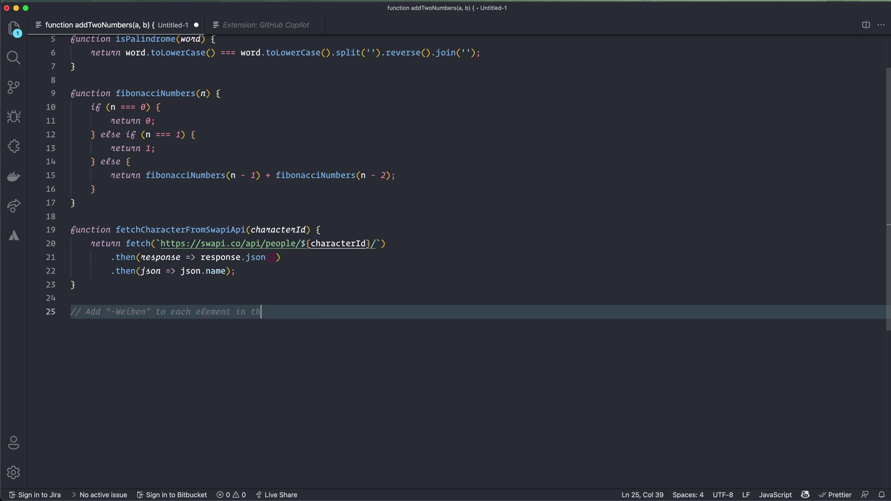
{"action": "type", "text": "e arra"}
{"action": "type", "text": "y"}
{"action": "type", "text": "."}
{"action": "key", "text": "Return"}
{"action": "type", "text": "fu"}
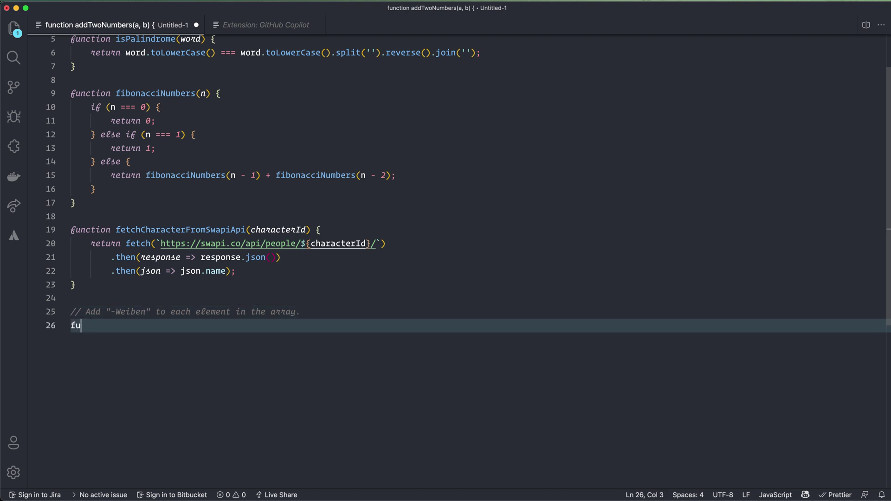
{"action": "type", "text": "nction addWei"}
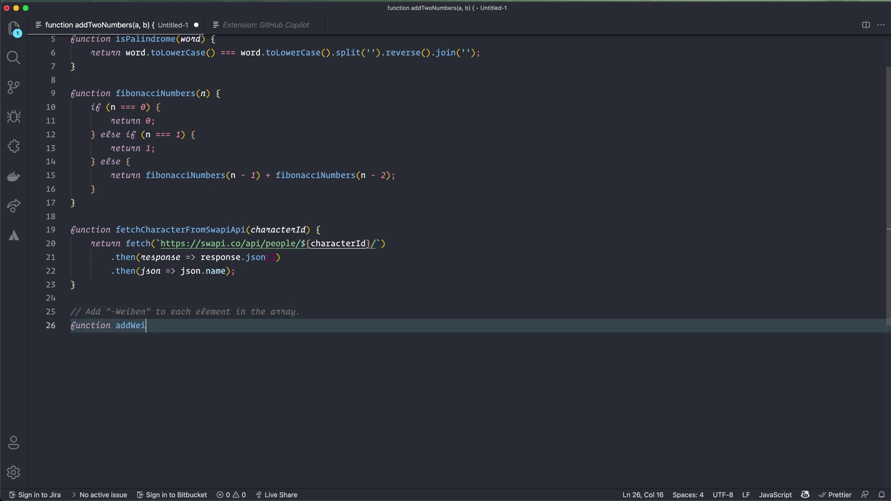
{"action": "type", "text": "ben(arr)"}
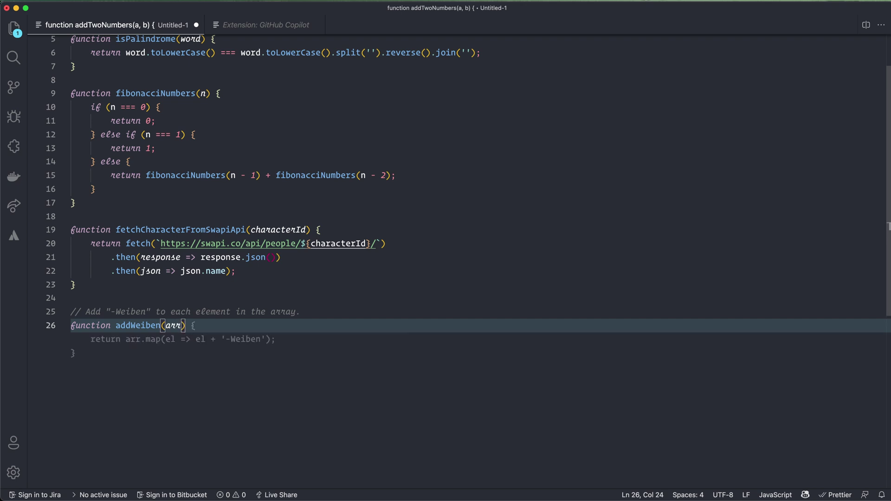
- Add addWeiben(arr) with Copilot's arr.map body appending '-Weiben' to each element
{"action": "key", "text": "Tab"}
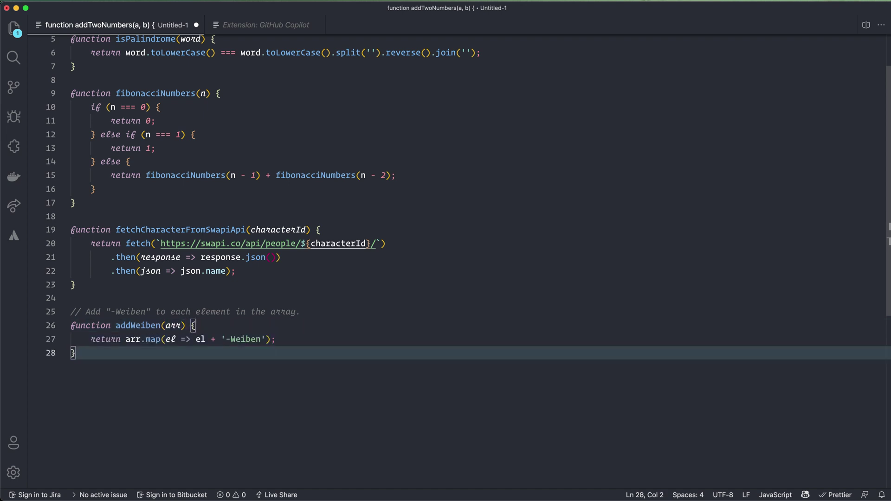
{"action": "left_click", "coordinate": [340, 341]}
{"action": "triple_click", "coordinate": [339, 340]}
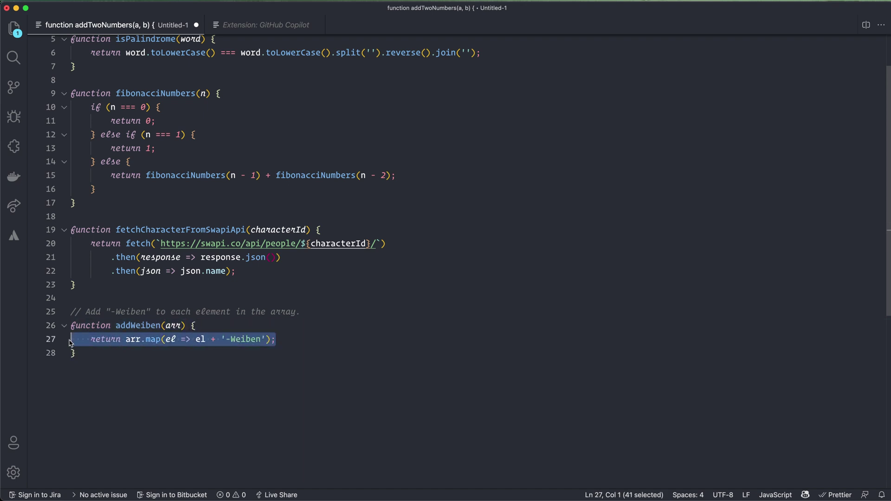
{"action": "left_click", "coordinate": [339, 341]}
{"action": "left_click", "coordinate": [298, 379]}
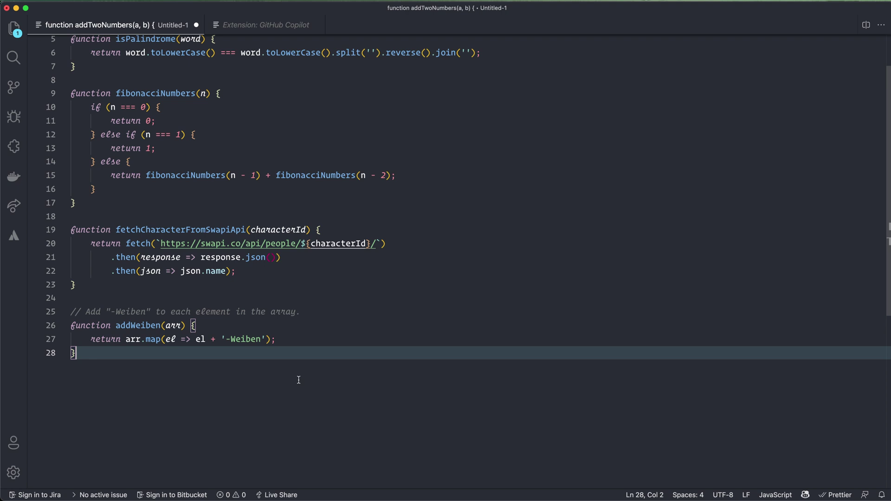
{"action": "scroll", "coordinate": [299, 380], "scroll_direction": "up", "scroll_amount": 2}
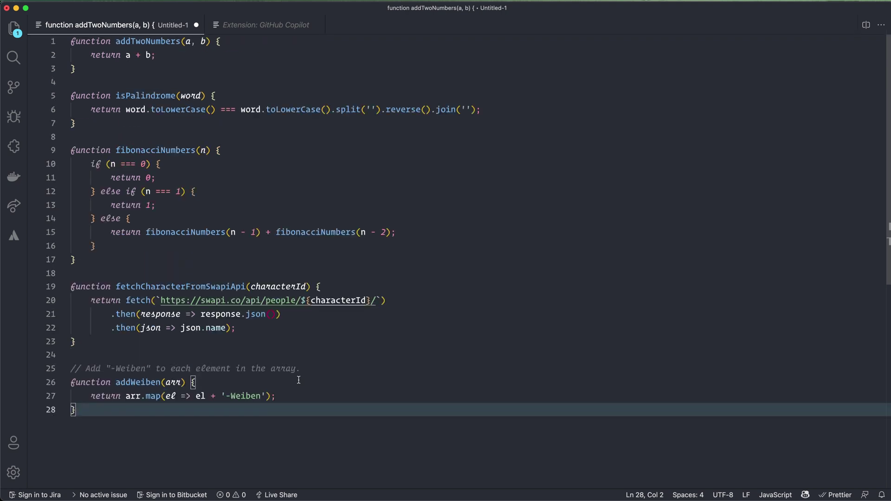